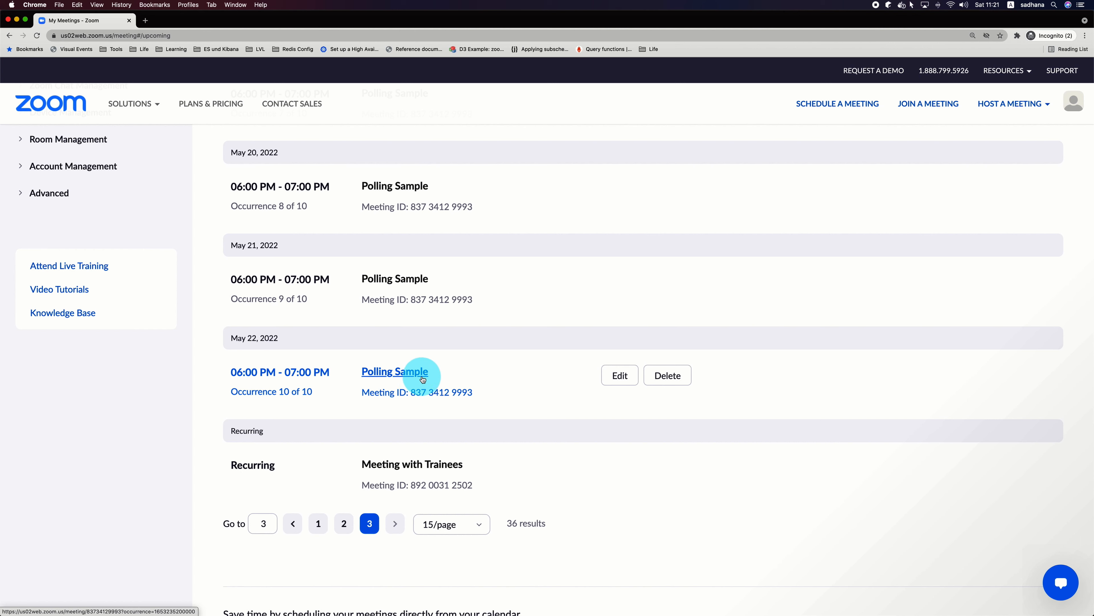
- Open the May 22, 2022 occurrence of the Polling Sample meeting and start creating a poll for it
left_click(406, 377)
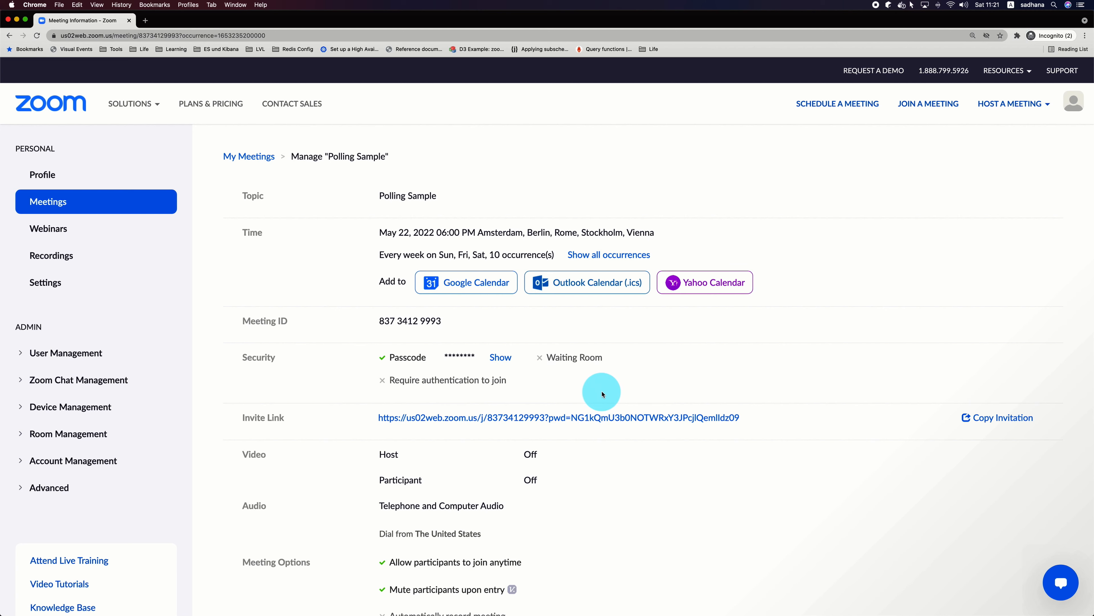
scroll(602, 394, "down", 3)
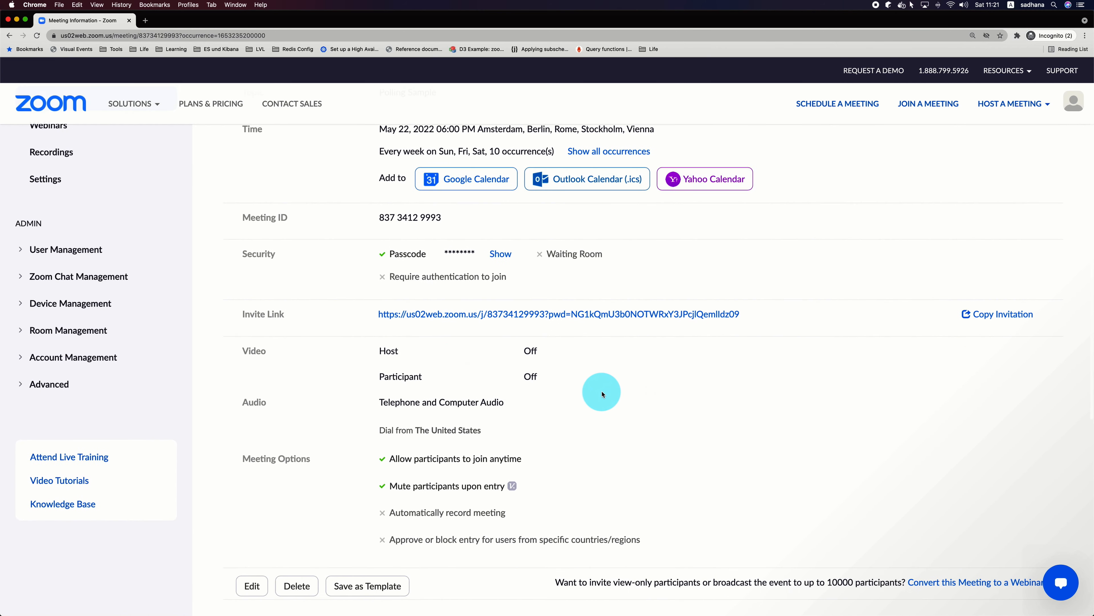
scroll(603, 395, "down", 5)
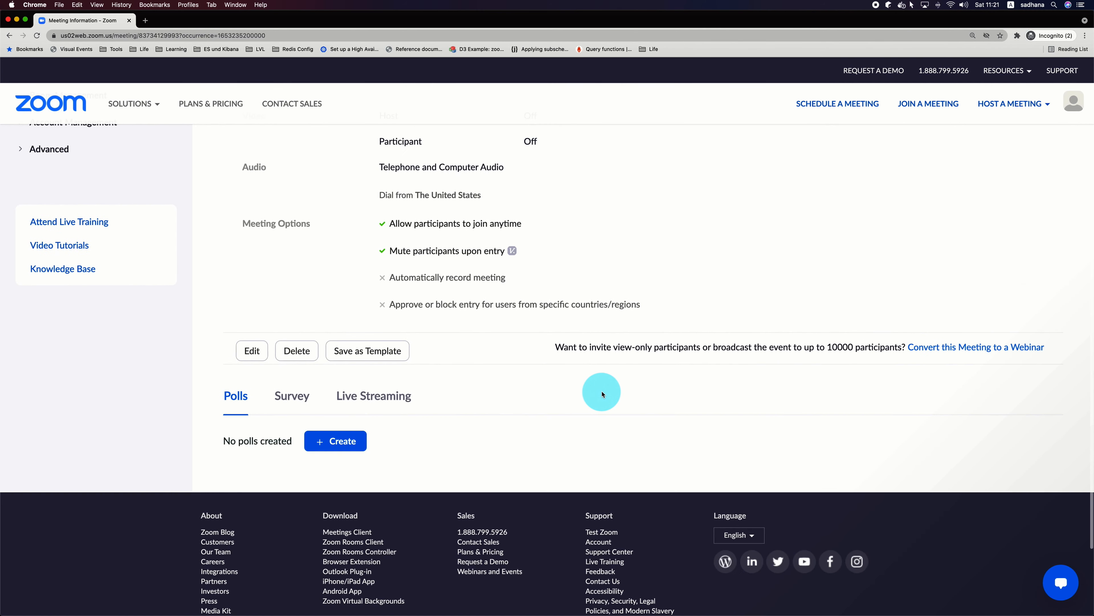
scroll(602, 395, "up", 3)
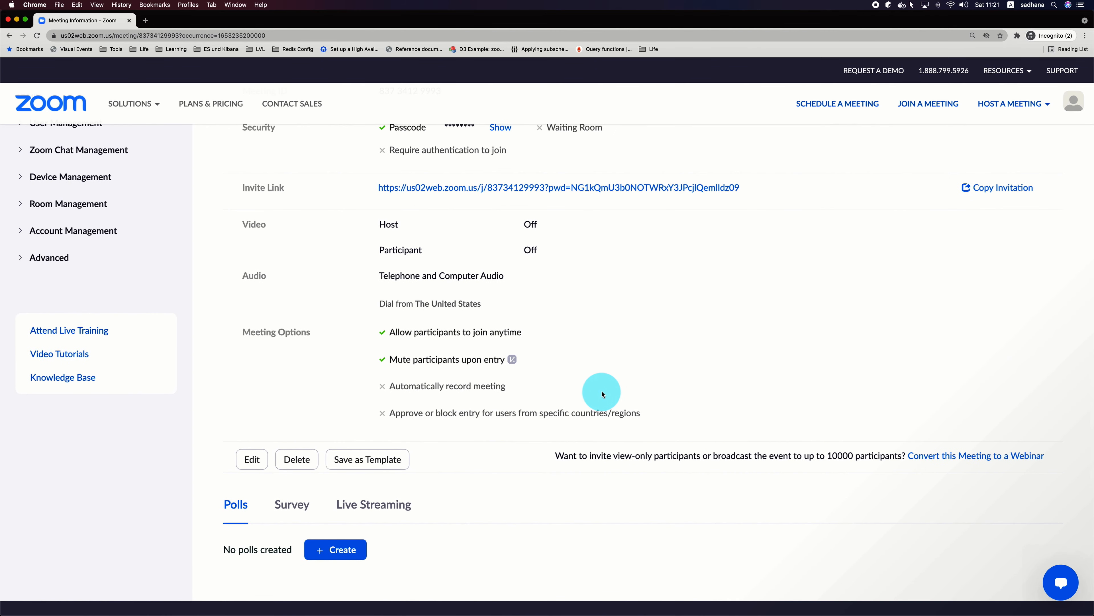
key("super+plus")
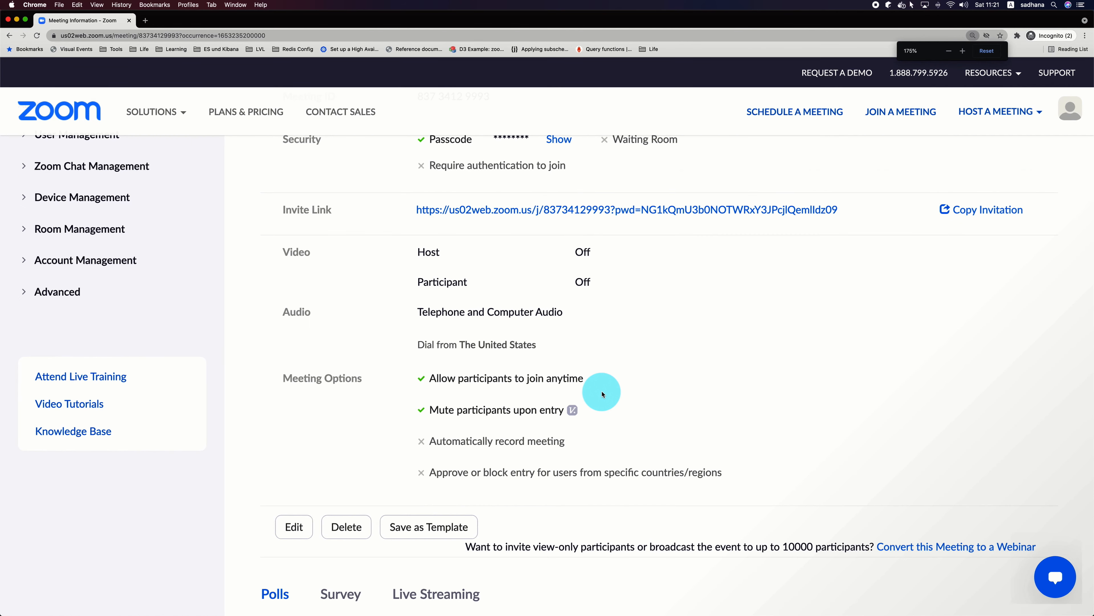
scroll(602, 394, "down", 2)
scroll(602, 394, "down", 2)
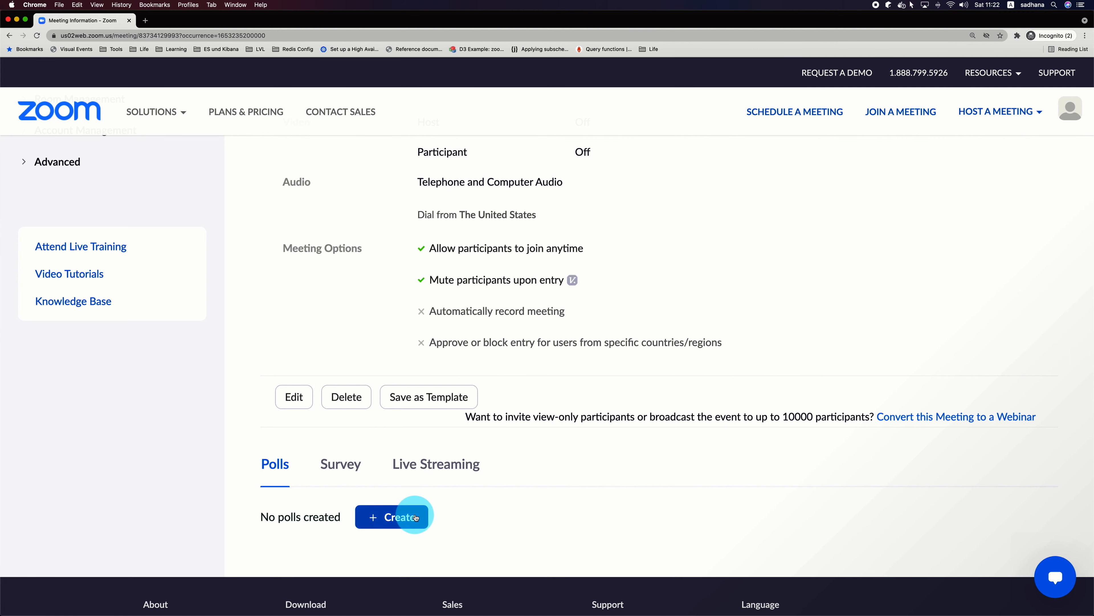
left_click(415, 517)
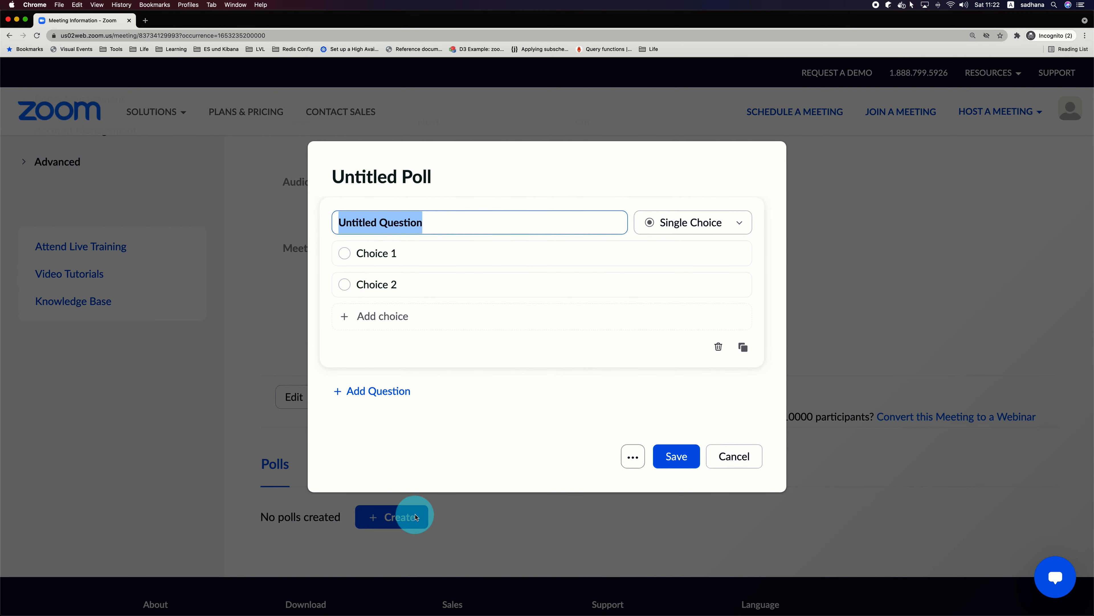
- Title the first poll question "1. How often do you want to participate?" and set its first choice to "Once a week"
type("1. ")
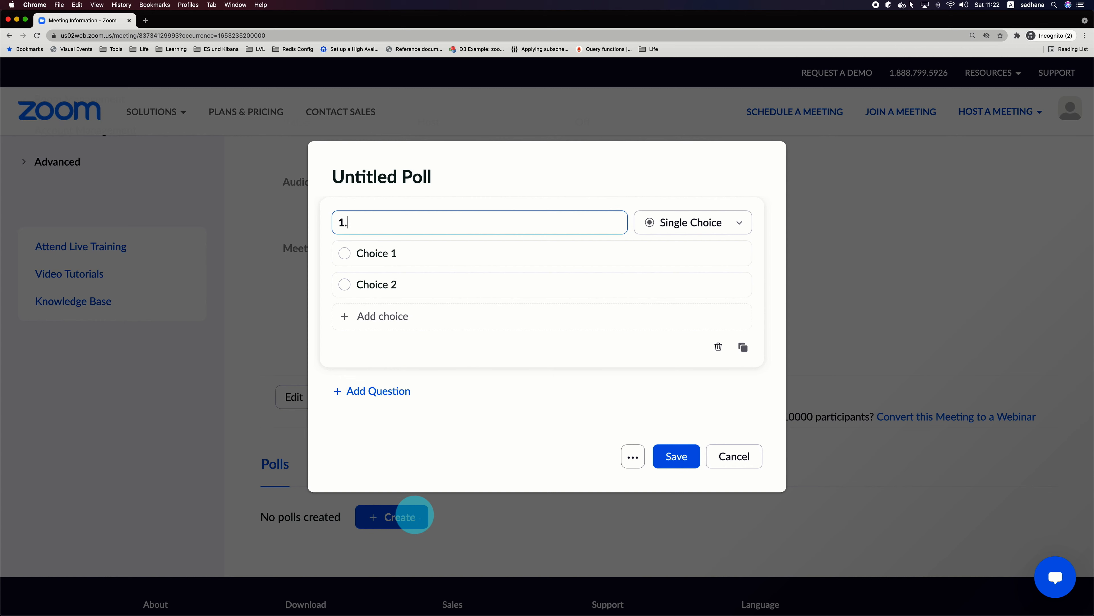
type("How often do you want to participate")
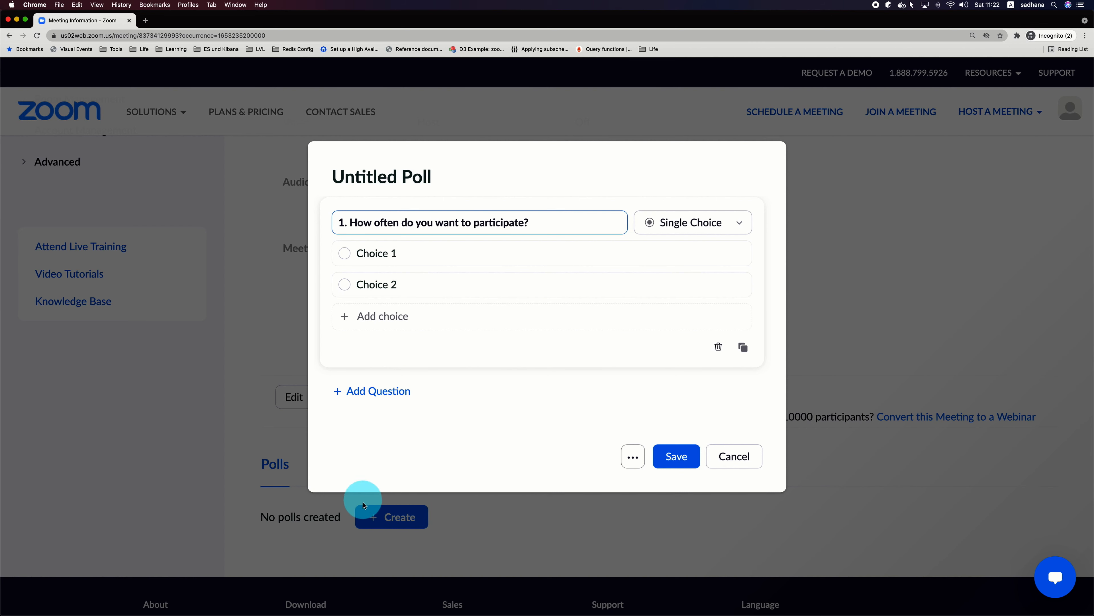
left_click(384, 253)
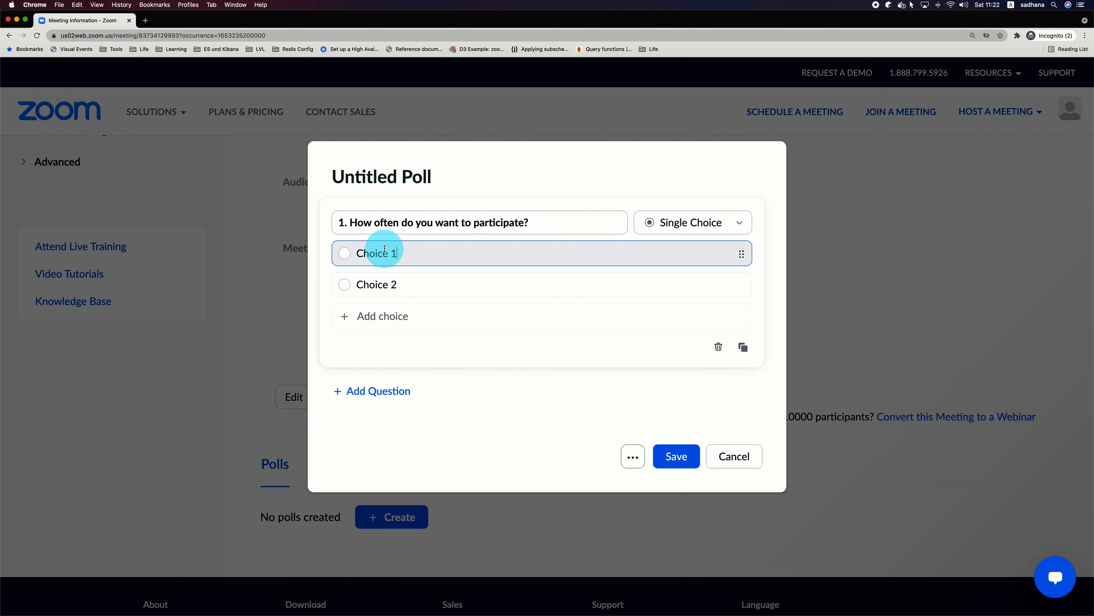
key("BackSpace")
key("BackSpace")
key("BackSpace")
key("BackSpace")
key("BackSpace")
key("BackSpace")
key("BackSpace")
key("BackSpace")
type("Once a weke")
key("BackSpace")
left_click(384, 251)
key("Delete")
left_click(405, 254)
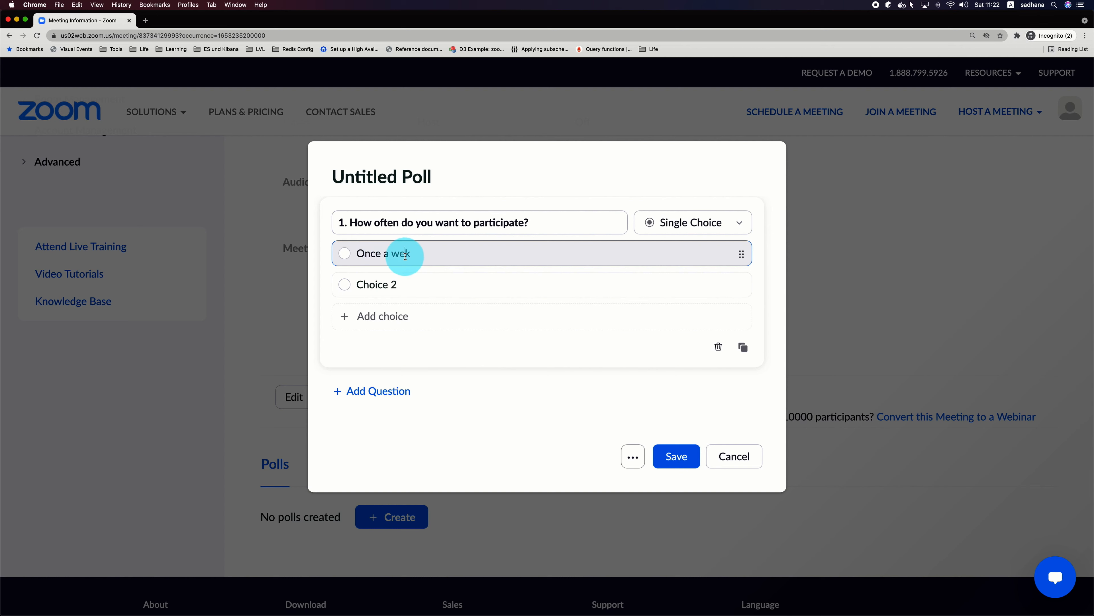
type("e")
- Set the second choice of the first question to "Twice a week"
left_click(393, 284)
key("BackSpace")
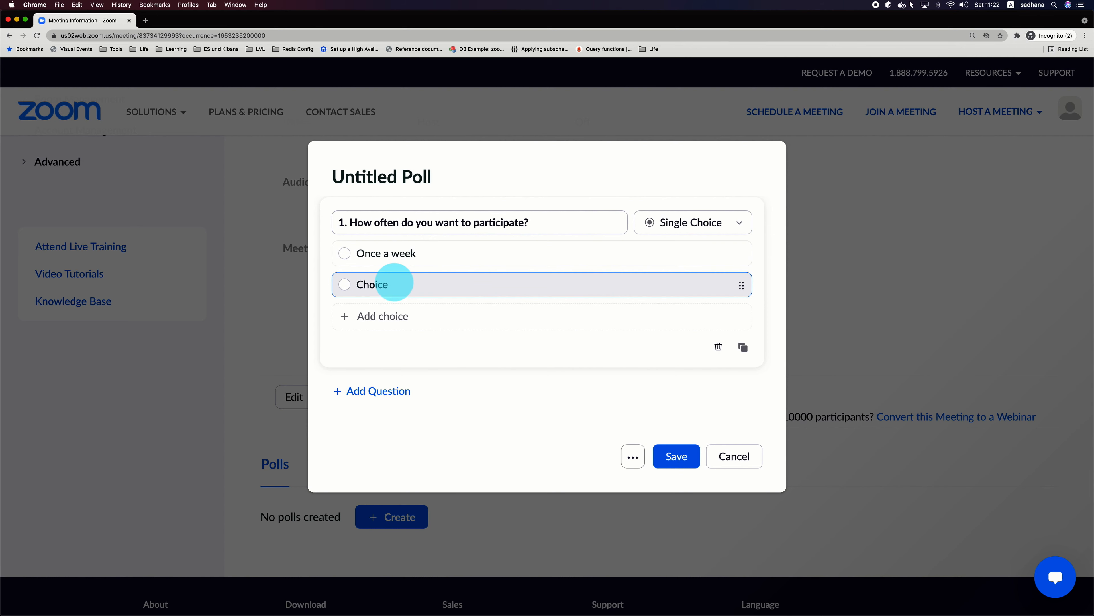
key("BackSpace")
key("BackSpace")
key("BackSpace")
key("BackSpace")
key("BackSpace")
key("BackSpace")
type("Twice a week")
- Add a third choice to the first question and name it "I am Flexible"
left_click(397, 308)
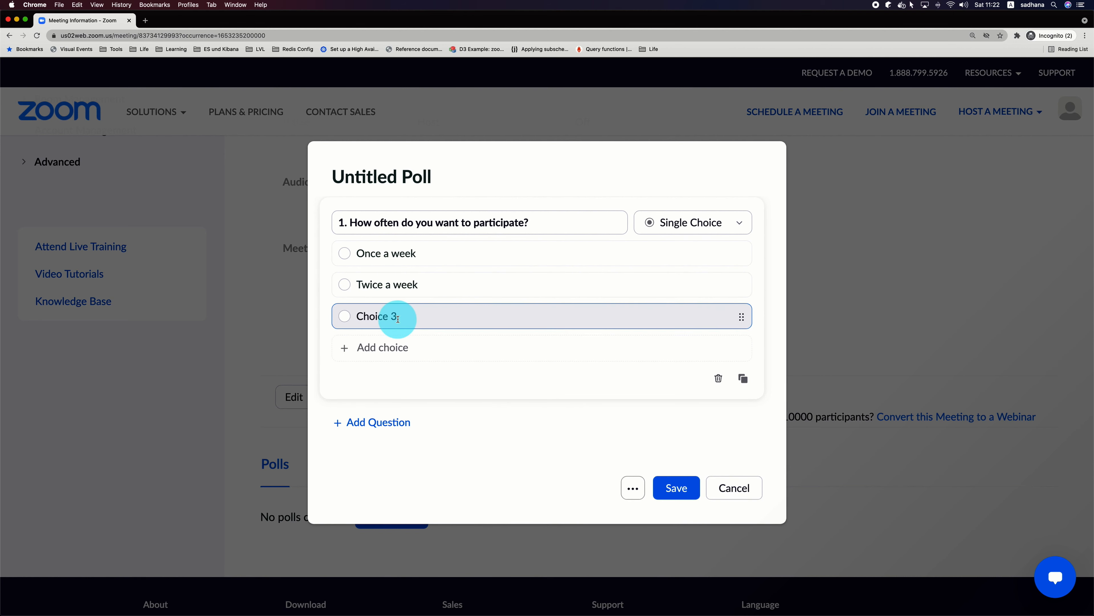
left_click(274, 319)
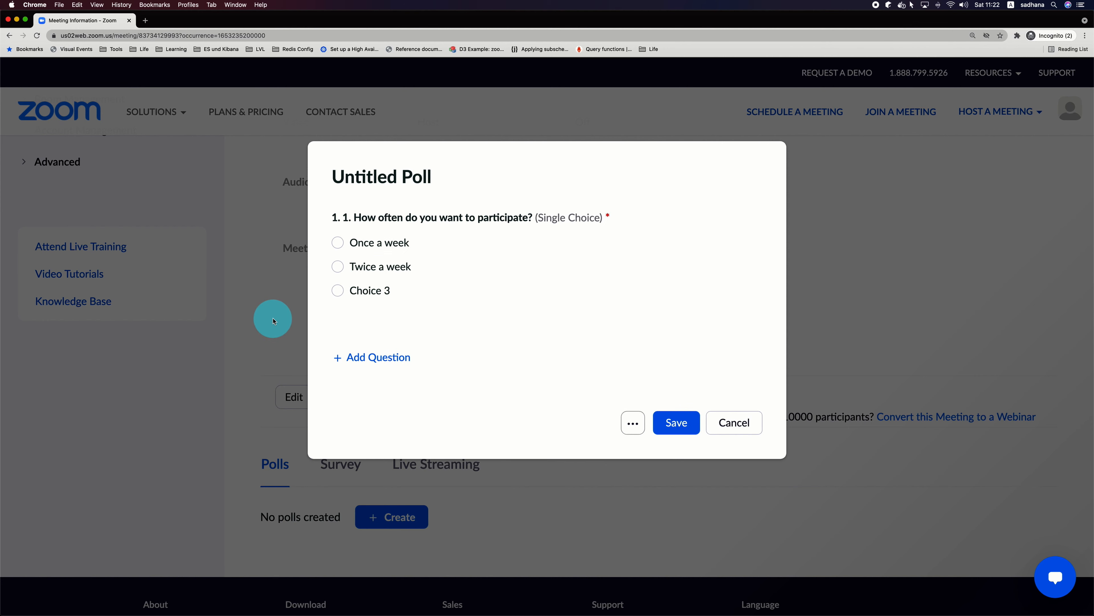
left_click(384, 276)
left_click(386, 314)
left_click_drag(399, 316, 358, 316)
type("I")
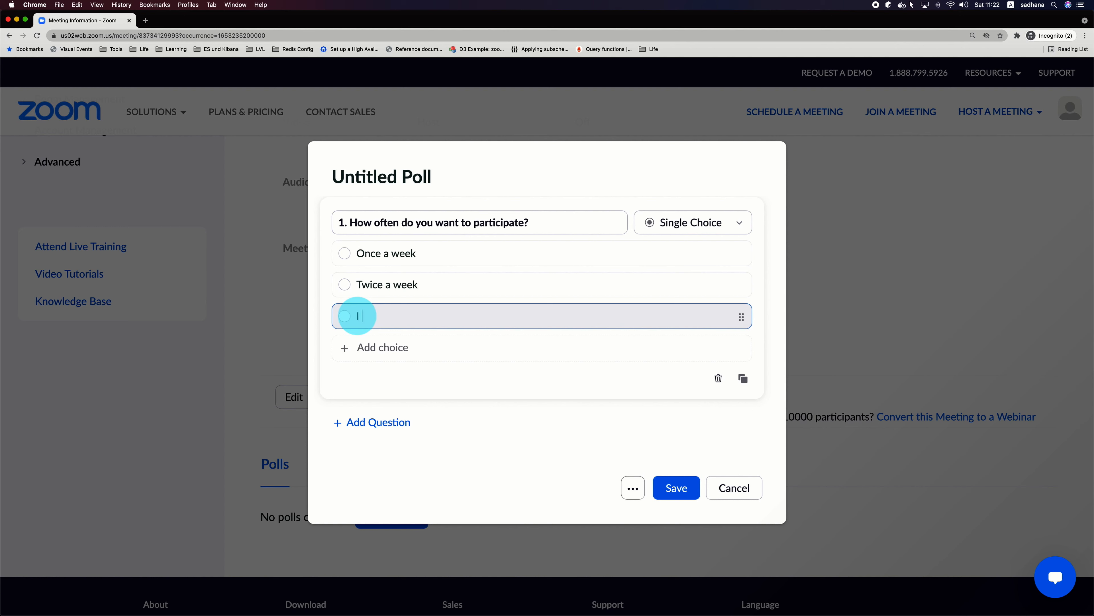
type(" am Flexible")
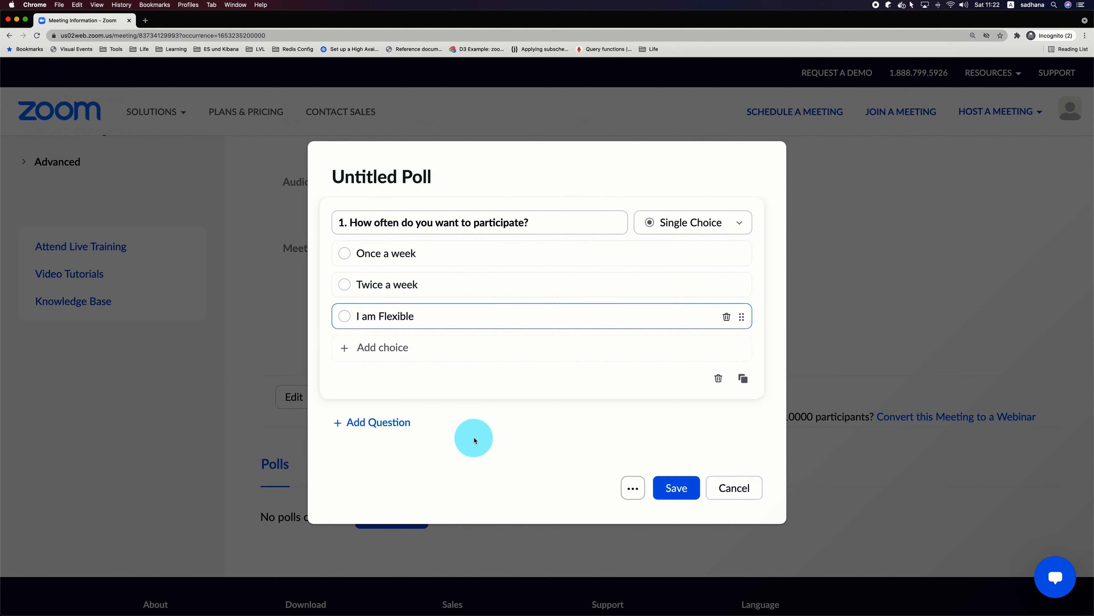
- Add a second question to the poll and remove the typed "1." prefix from the first question's title
left_click(404, 426)
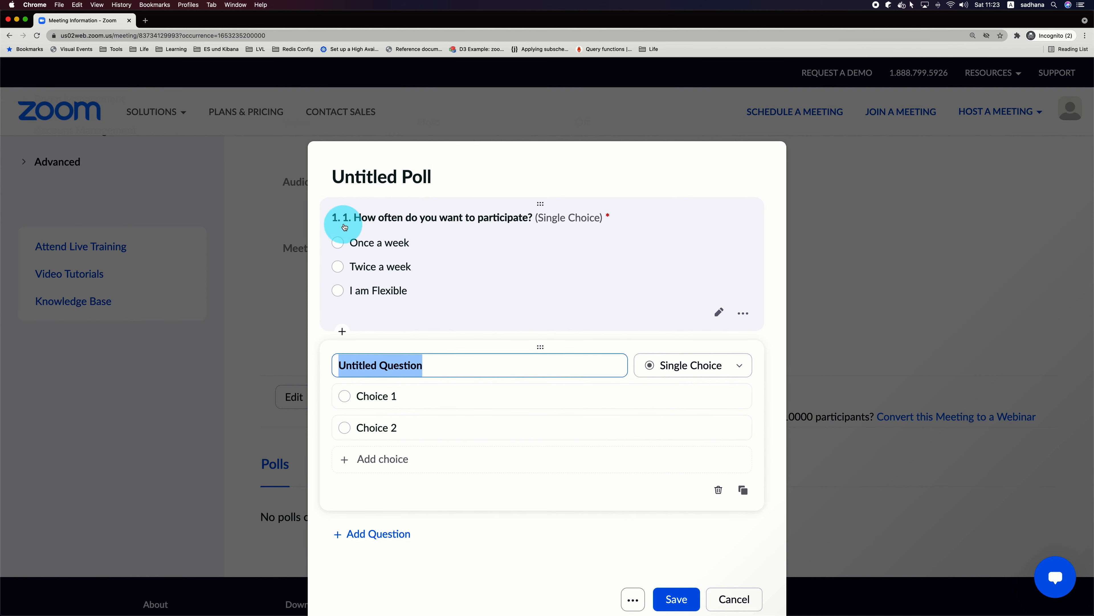
left_click(719, 312)
left_click(350, 223)
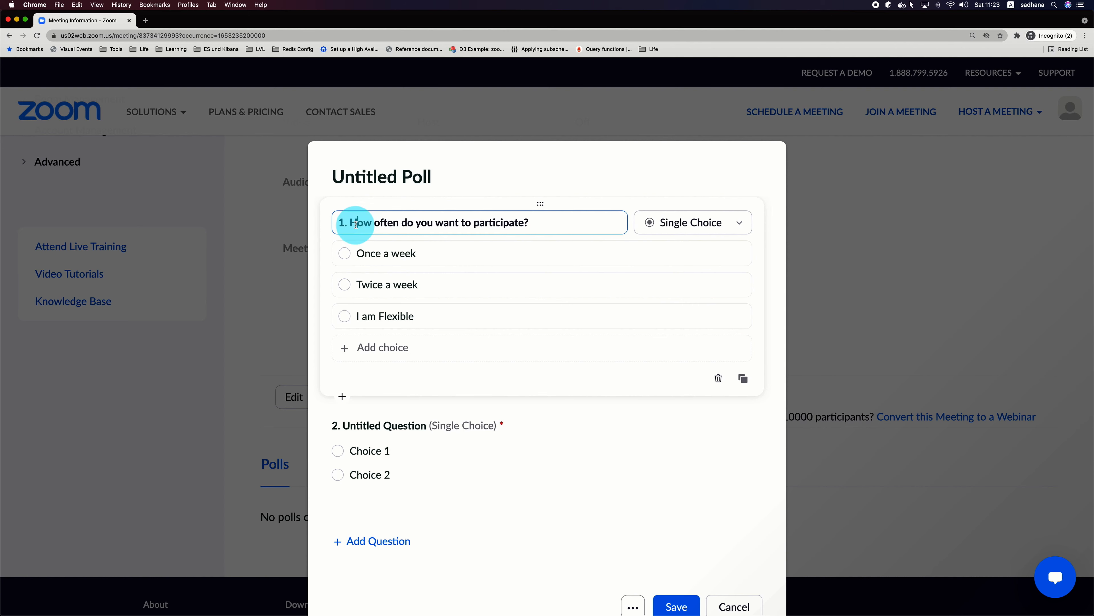
key("BackSpace")
key("BackSpace")
key("BackSpace")
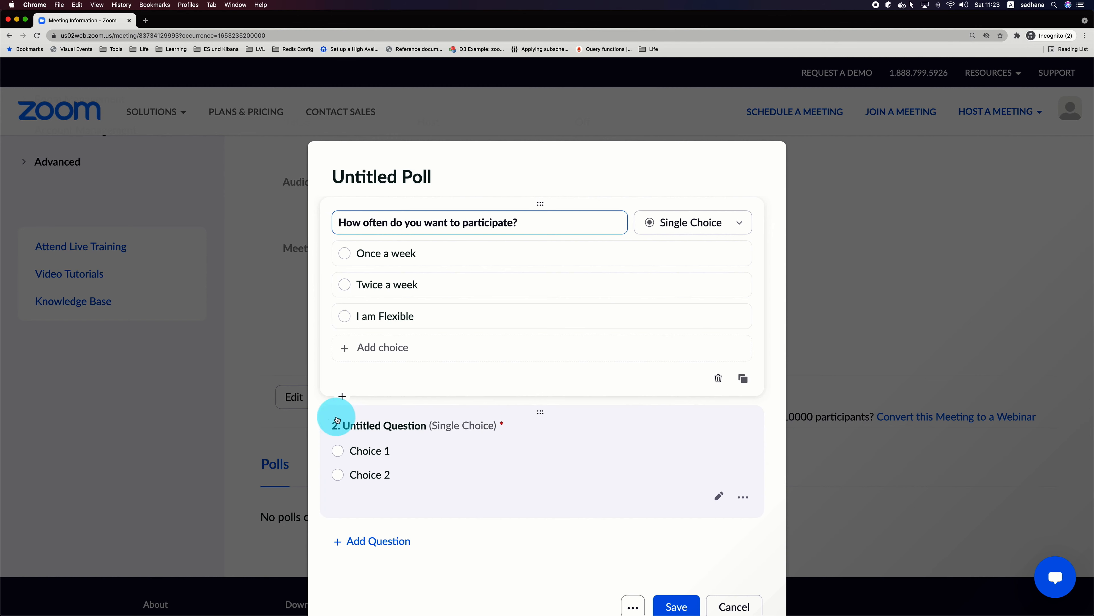
- Title the second question "When do you want to participate ?" and set its first choice to "Morning"
left_click(370, 425)
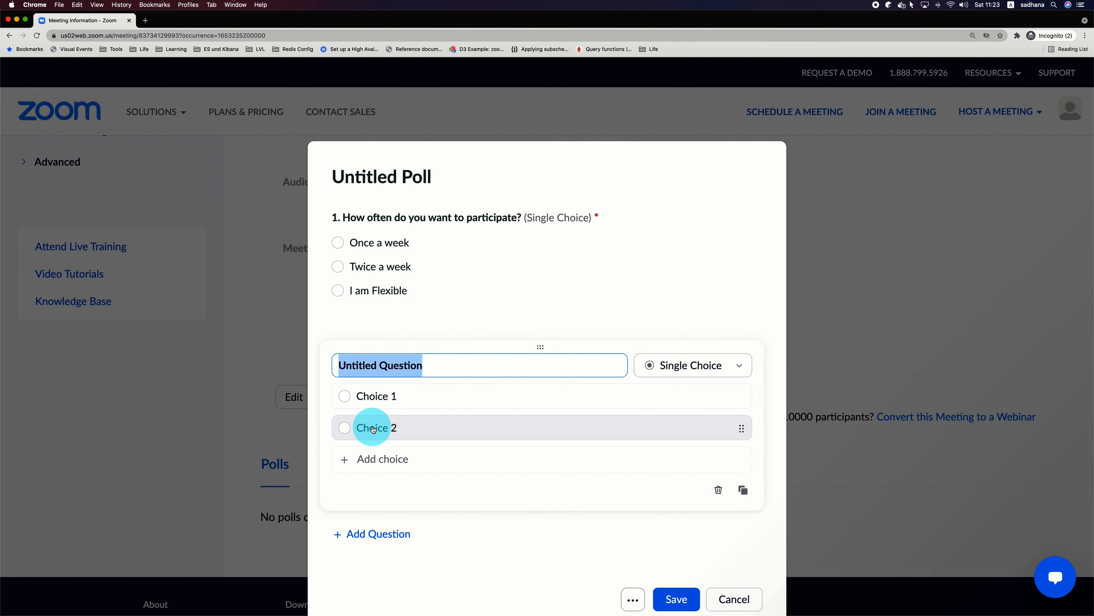
type("When do you want to partici")
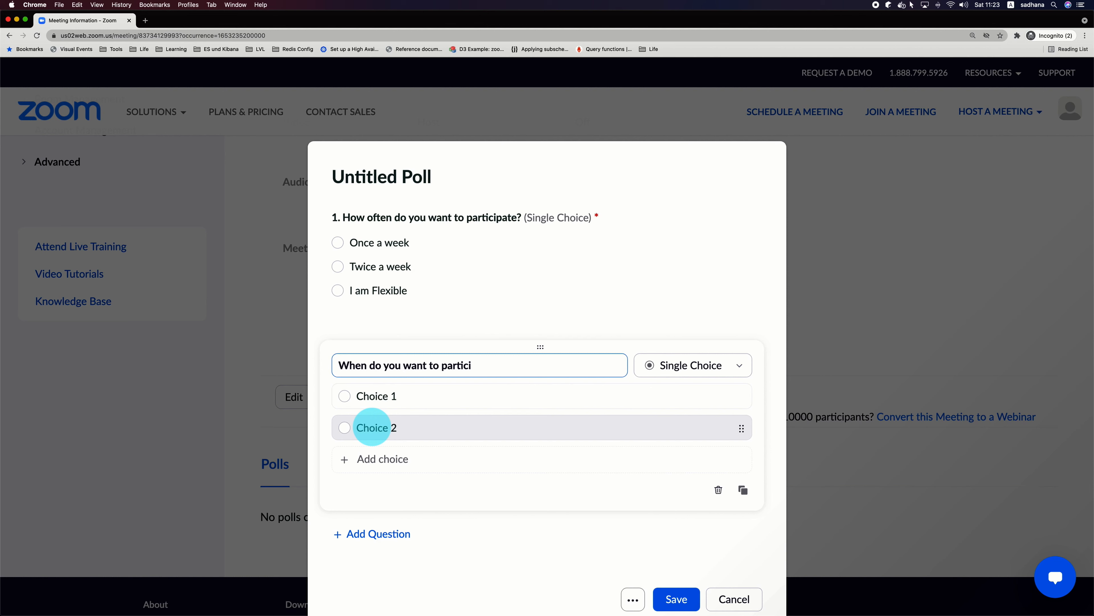
type("pate")
left_click(392, 405)
key("BackSpace")
key("BackSpace")
key("BackSpace")
key("BackSpace")
key("BackSpace")
key("BackSpace")
key("BackSpace")
key("BackSpace")
type("Morning")
- Set the second choice of the participation time question to "Evening"
left_click(405, 428)
key("BackSpace")
key("BackSpace")
key("BackSpace")
key("BackSpace")
key("BackSpace")
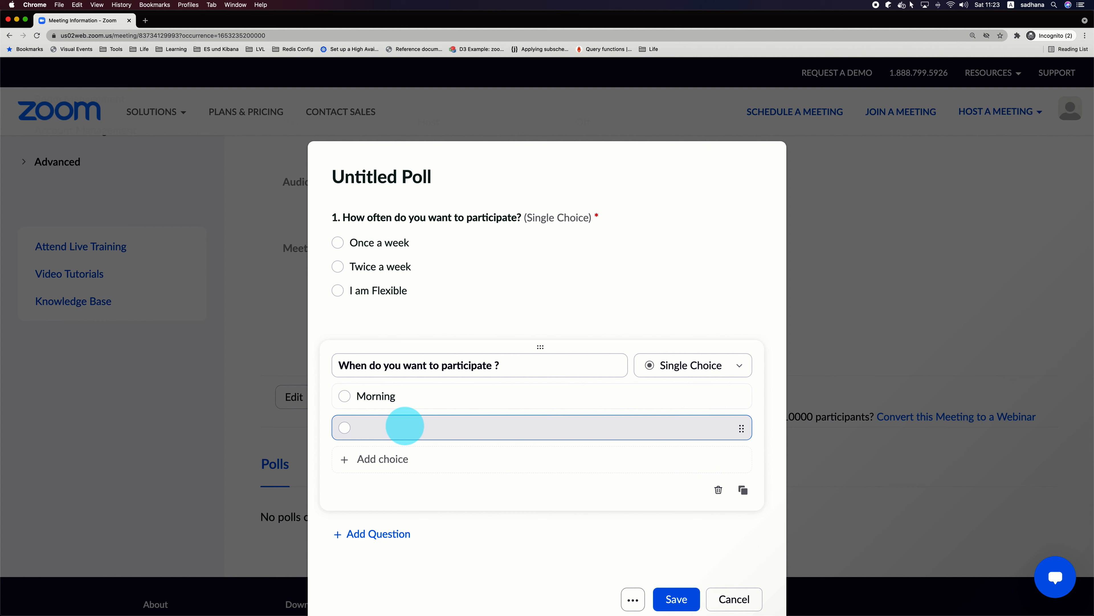
type("Evening")
- Add a third choice named "Anytime" to the second question
left_click(398, 457)
key("BackSpace")
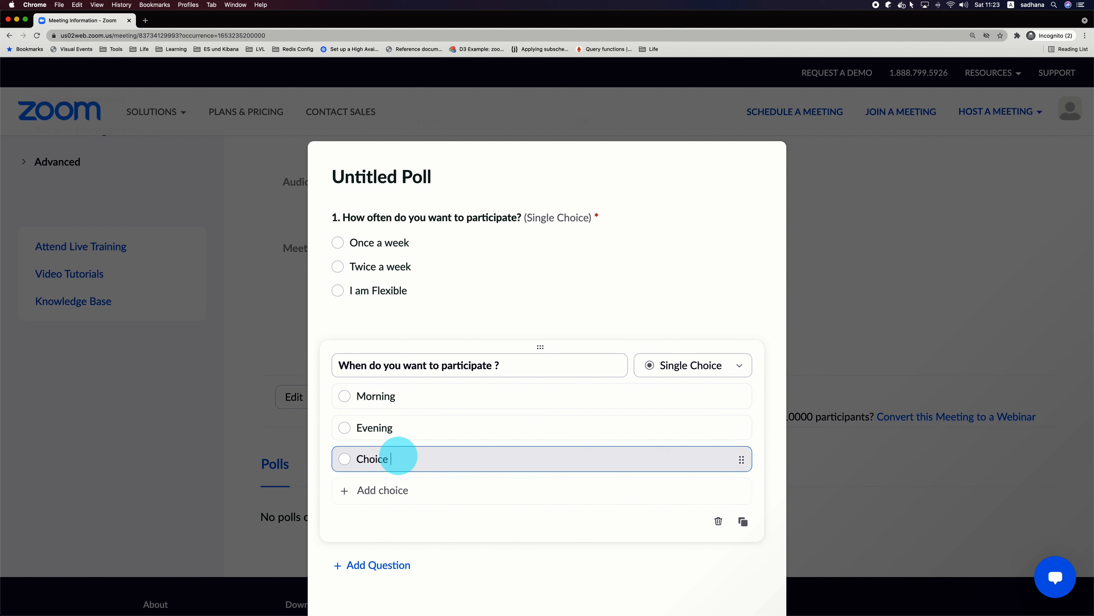
key("BackSpace")
key("BackSpace")
key("BackSpace")
key("BackSpace")
key("BackSpace")
type("Anytime")
- Add a third question titled "How do you like today's event ?" and set its first choice to "Good"
left_click(391, 565)
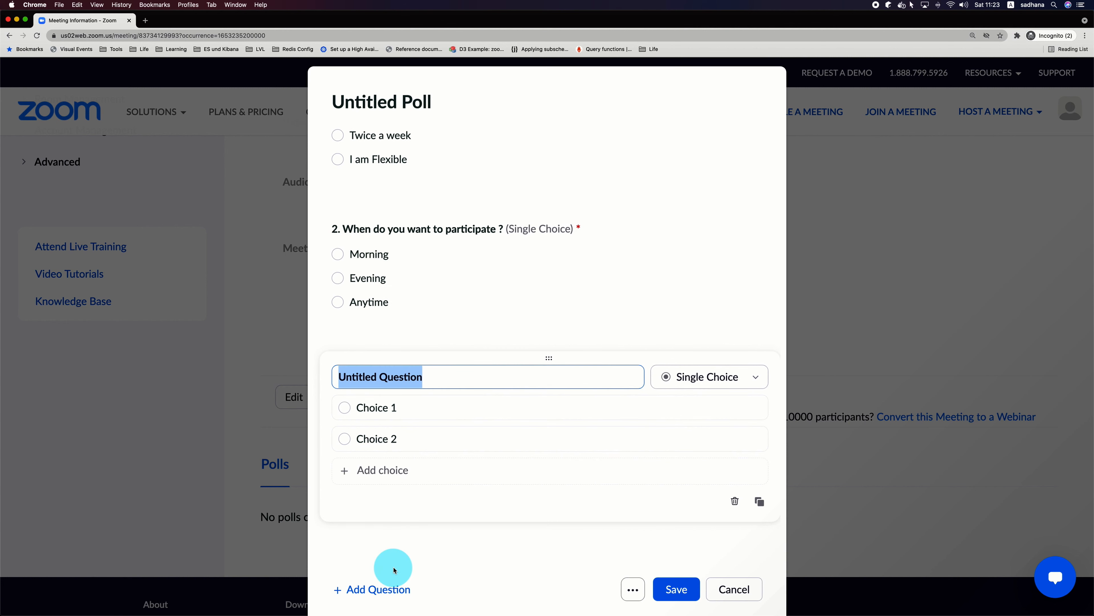
type("How ")
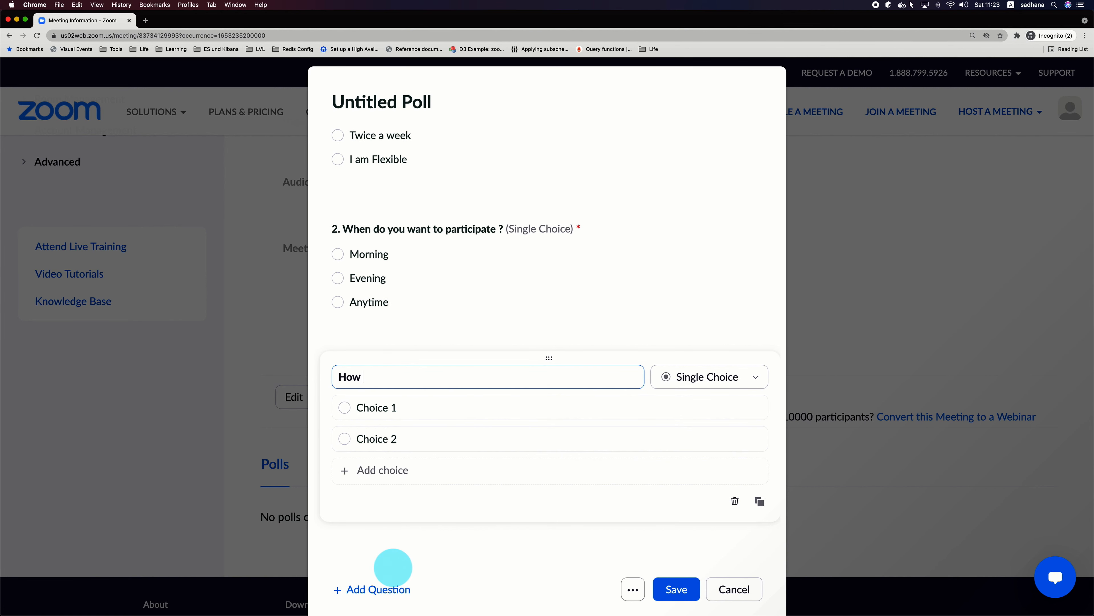
type("do you like today's event ?")
left_click(401, 408)
left_click_drag(400, 408, 370, 409)
left_click(373, 409)
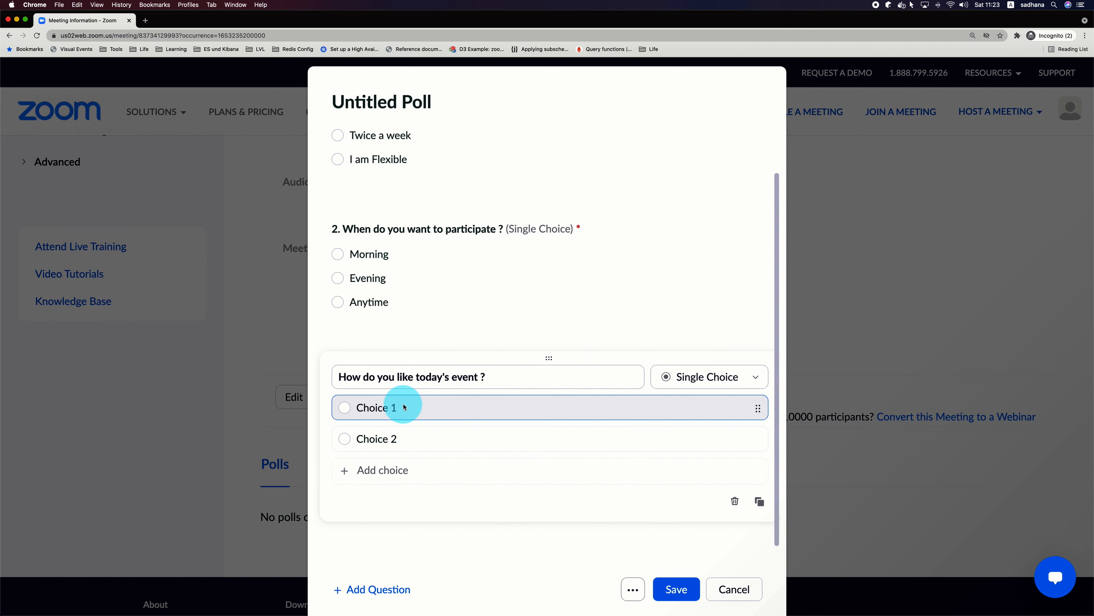
key("BackSpace")
key("BackSpace")
key("BackSpace")
key("BackSpace")
key("BackSpace")
key("BackSpace")
type("Good")
- Set the second choice of the event feedback question to "ok"
double_click(409, 435)
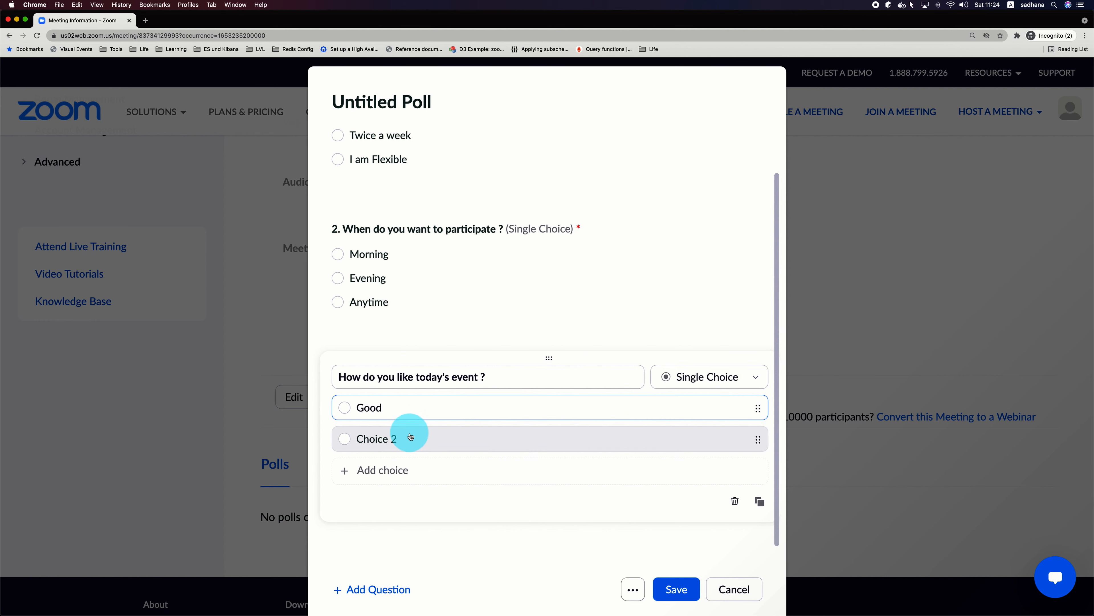
left_click_drag(406, 438, 360, 439)
type("ok")
- Add a third choice named "I don't know" to the event feedback question
left_click(367, 469)
key("BackSpace")
key("BackSpace")
key("BackSpace")
key("BackSpace")
key("BackSpace")
key("BackSpace")
key("BackSpace")
key("BackSpace")
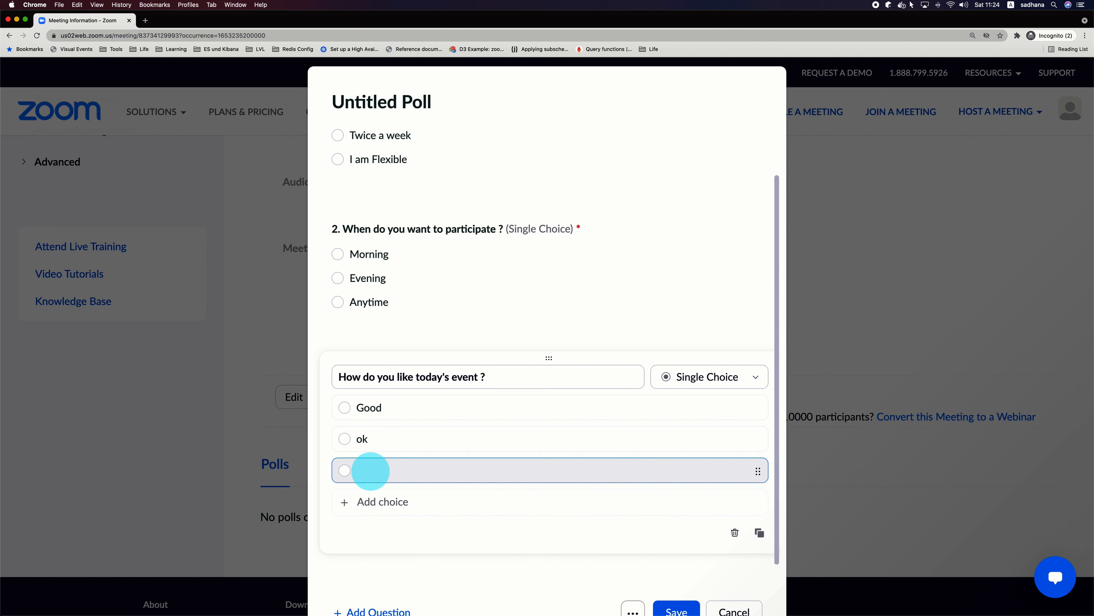
type("I don#t kn")
key("BackSpace")
key("BackSpace")
type("'t know")
left_click(457, 524)
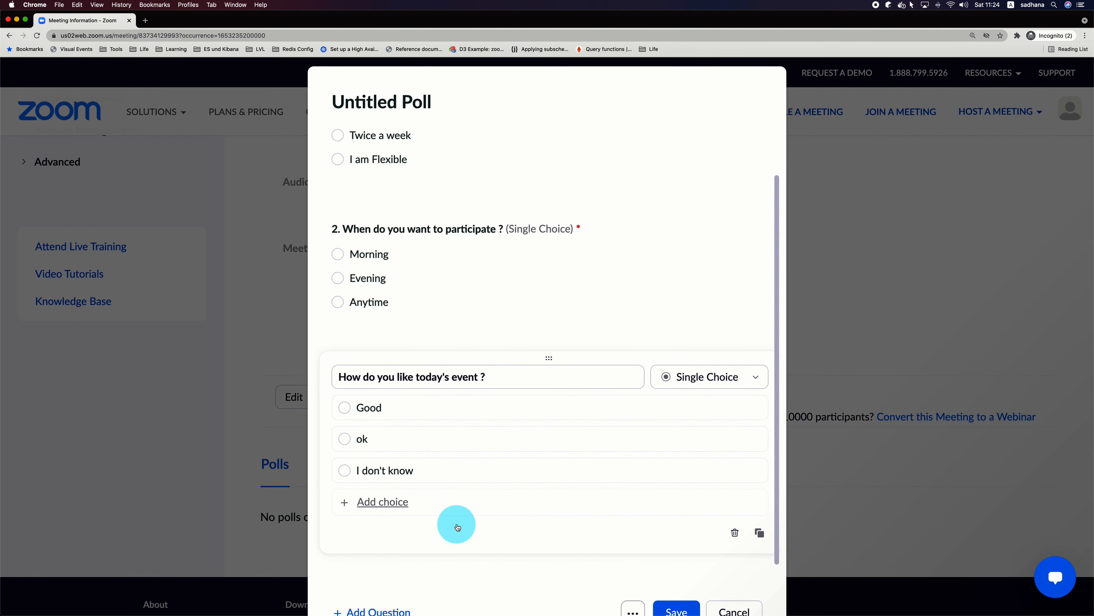
- Change the answer type of the first question, "How often do you want to participate?", to Multiple Choice
scroll(603, 291, "up", 3)
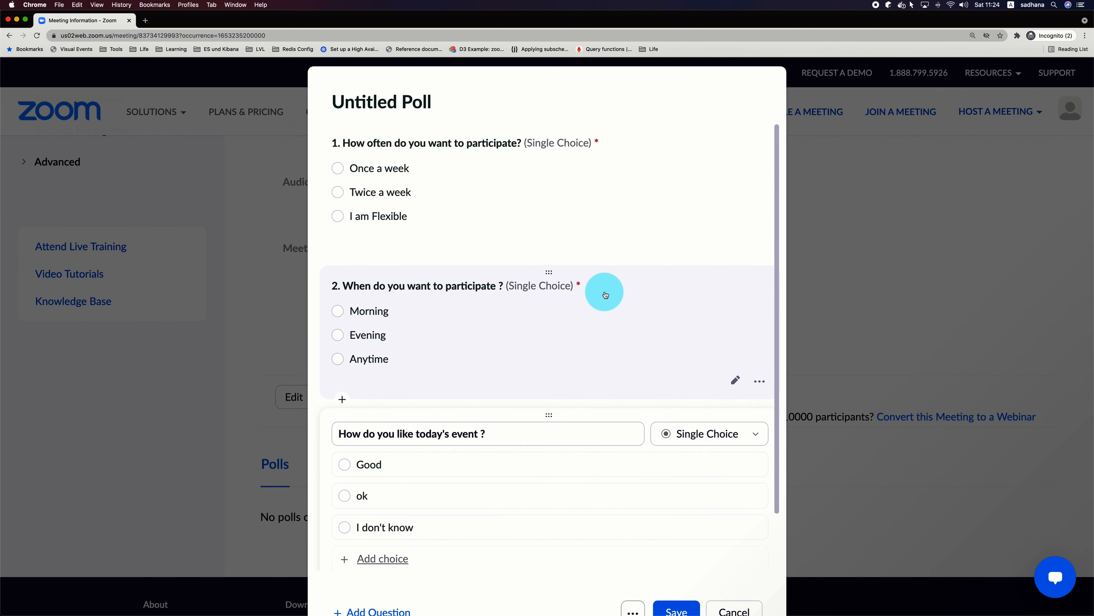
left_click(659, 179)
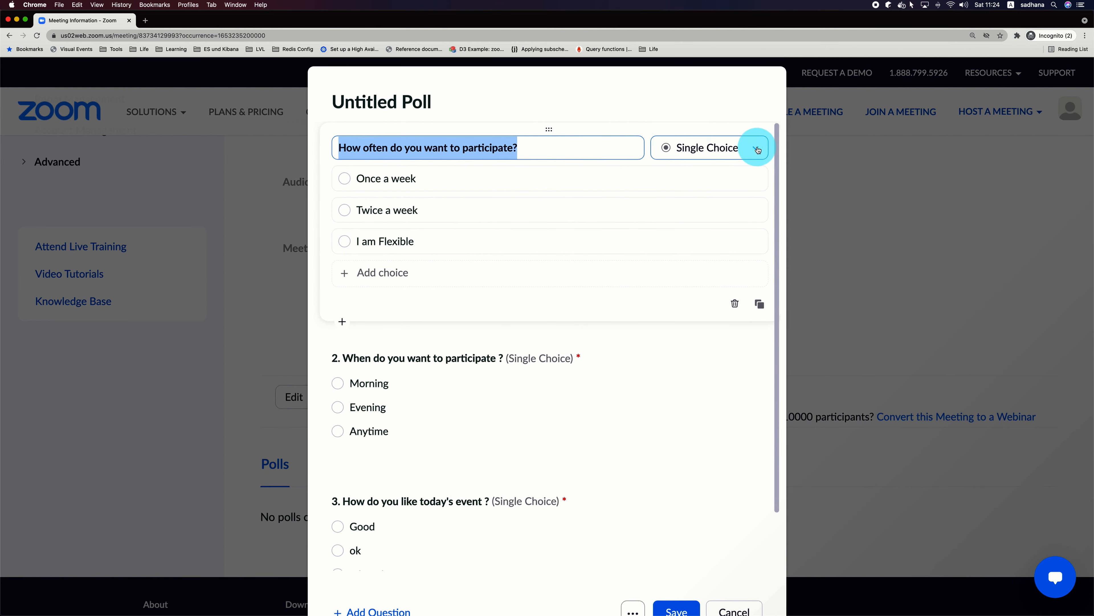
left_click(757, 151)
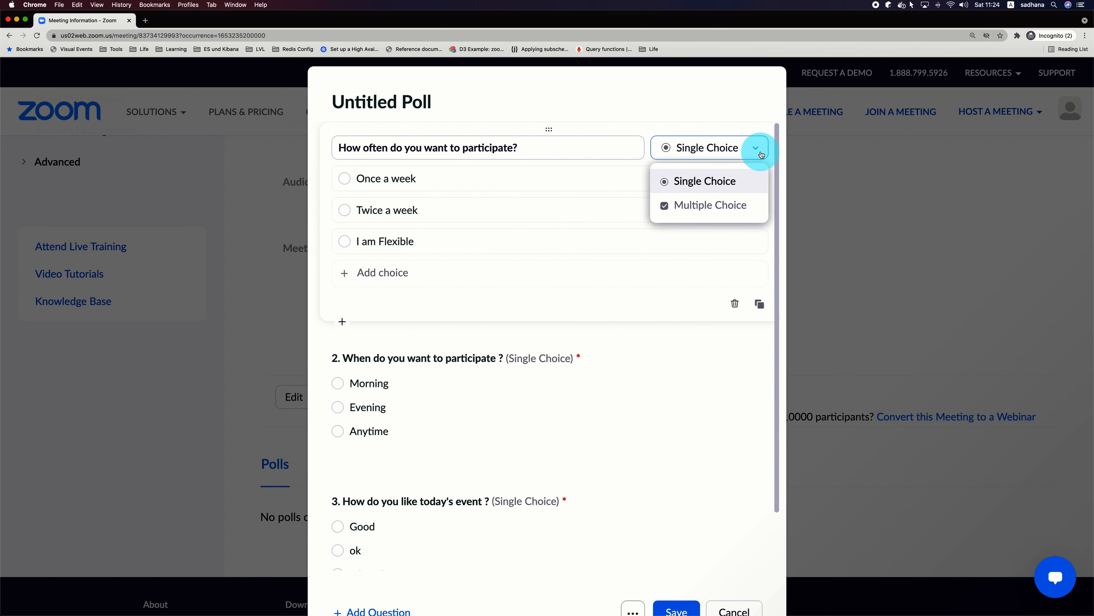
left_click(710, 205)
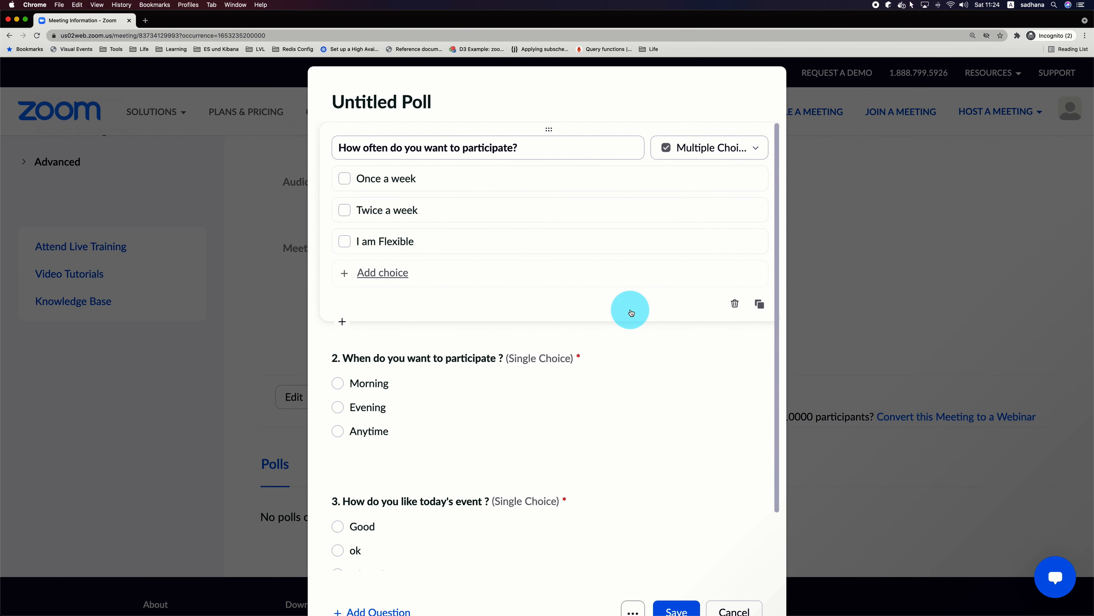
scroll(631, 313, "down", 3)
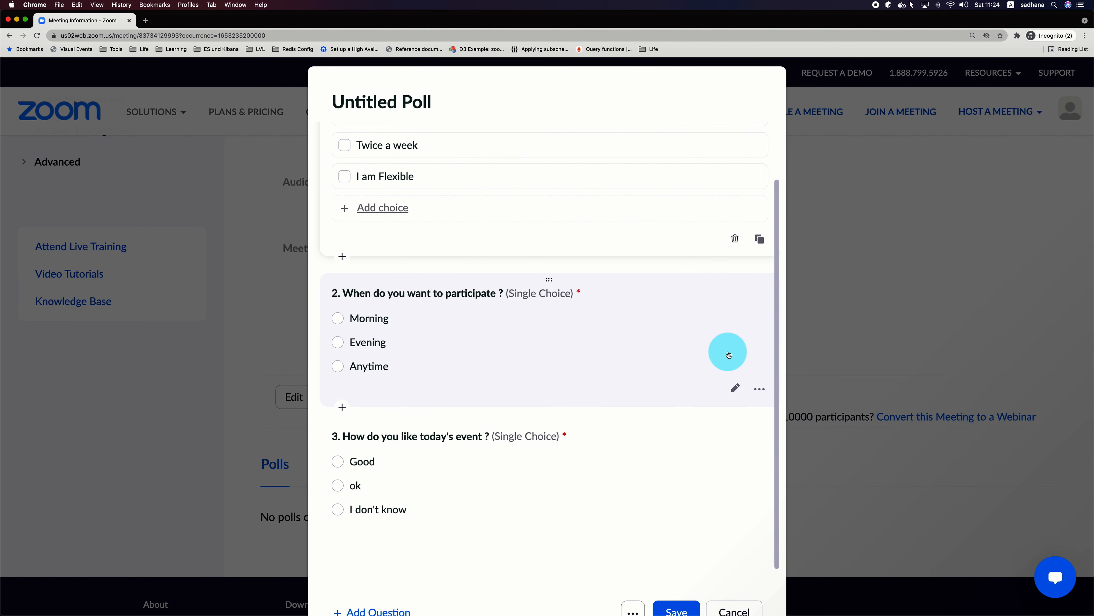
scroll(728, 353, "down", 2)
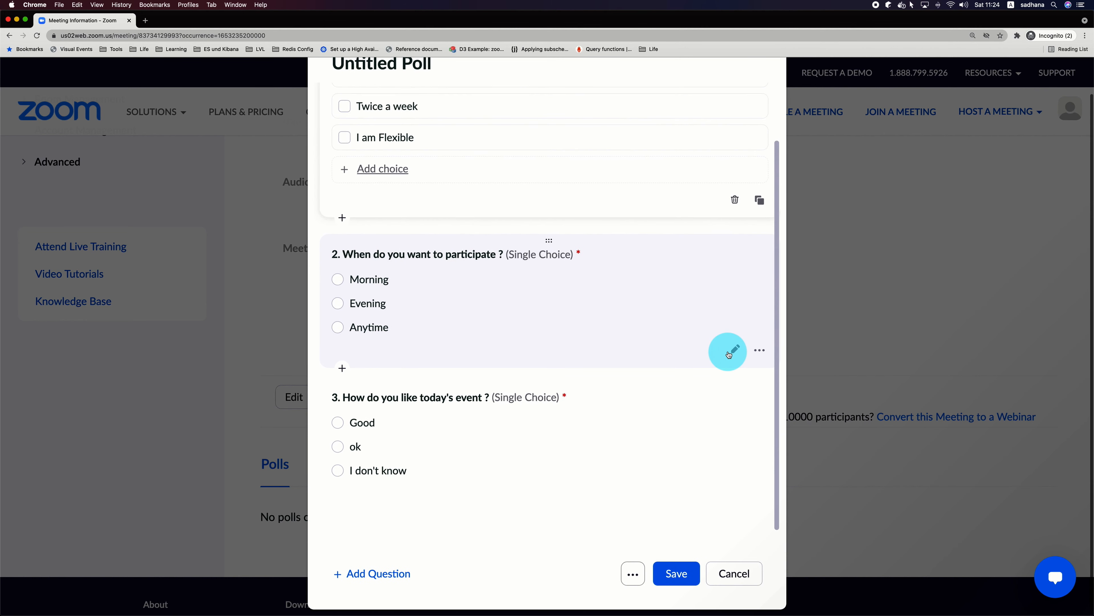
- Allow participants to answer the poll questions anonymously and save the poll
key("Tab")
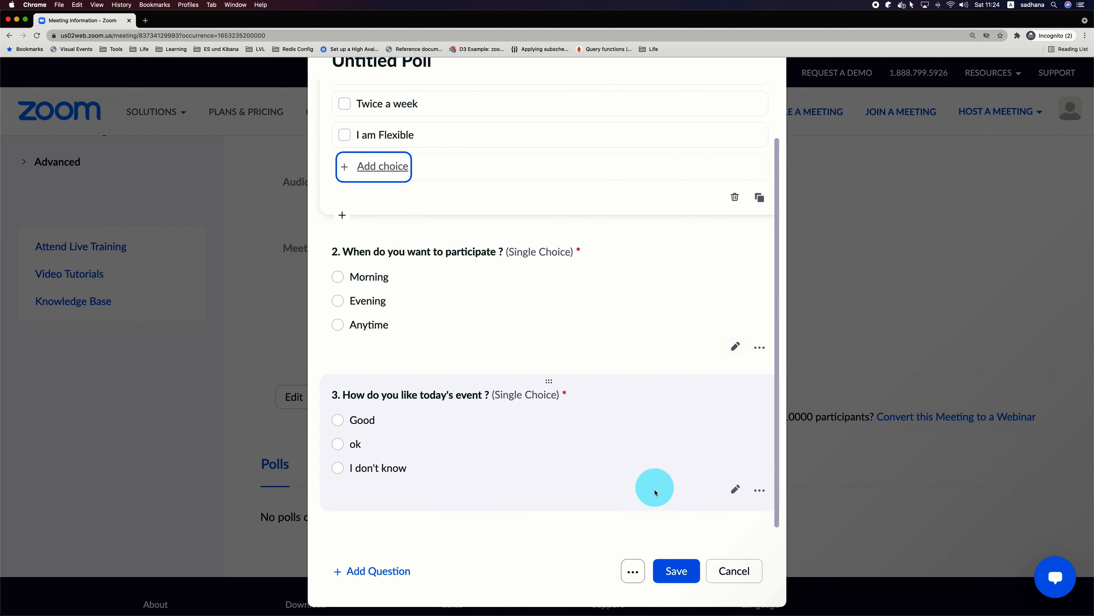
left_click(633, 572)
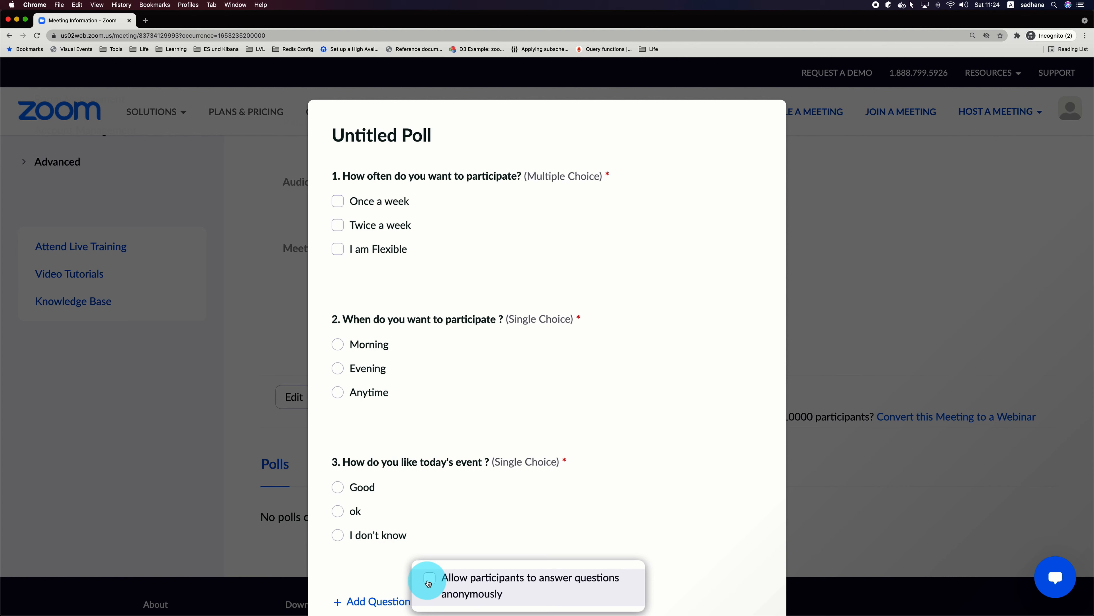
scroll(696, 559, "down", 2)
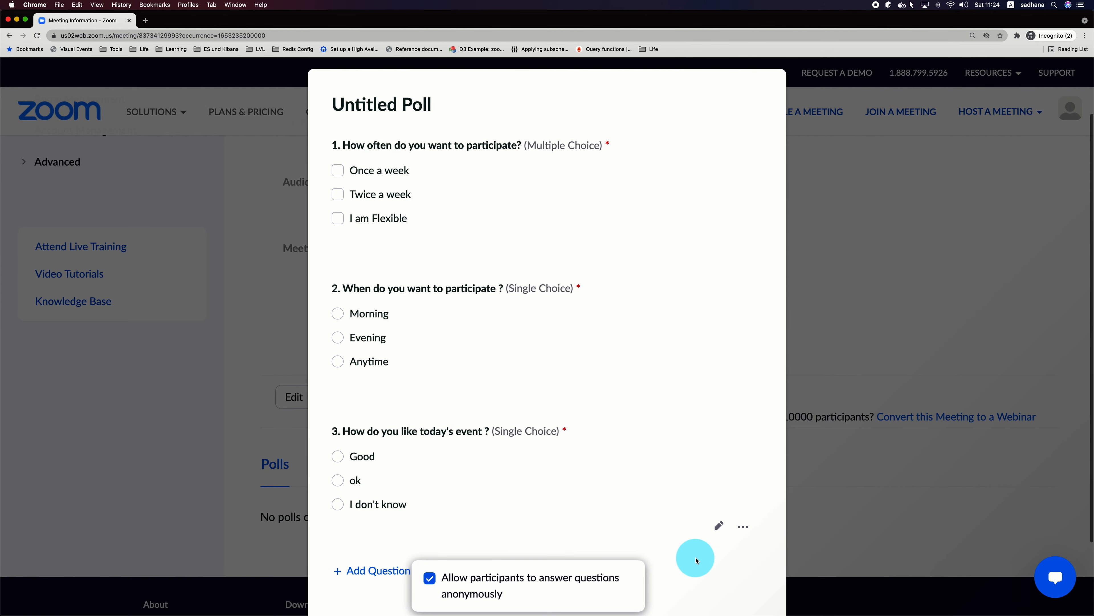
key("super+minus")
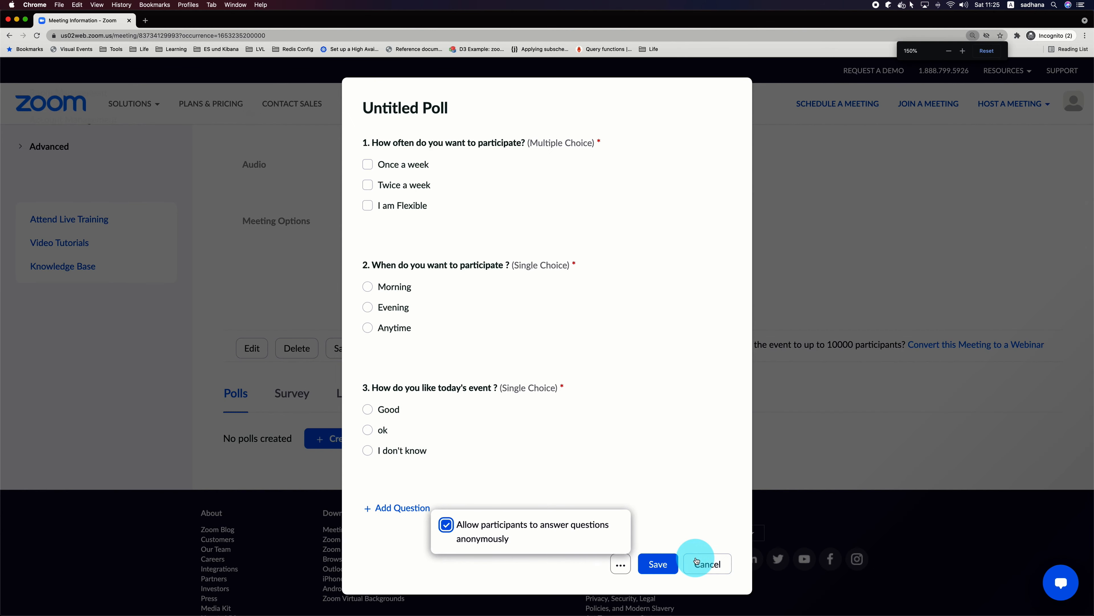
key("super+minus")
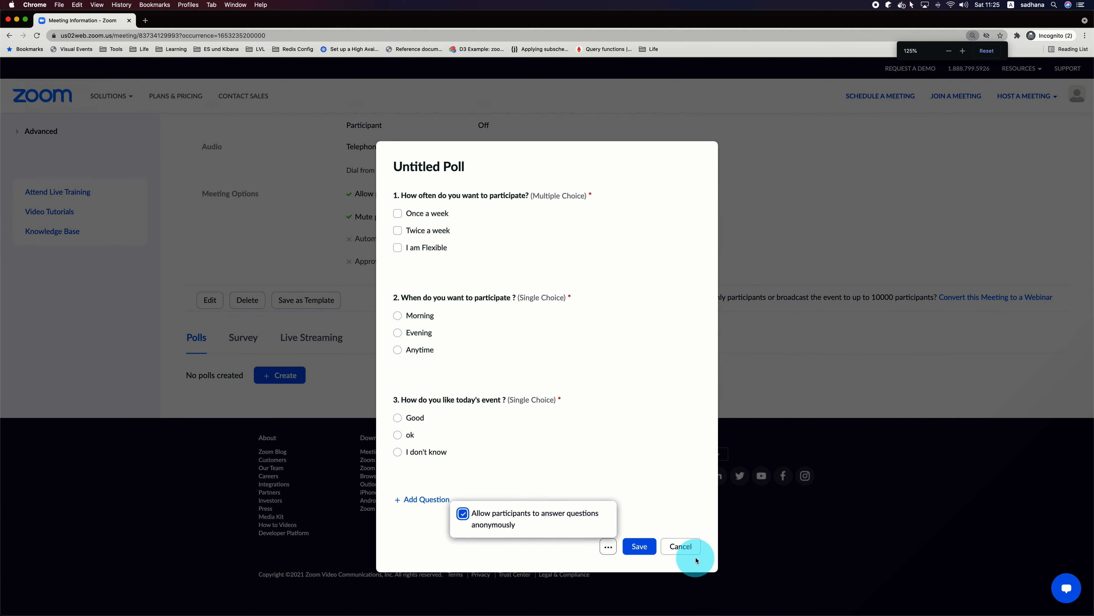
left_click(645, 550)
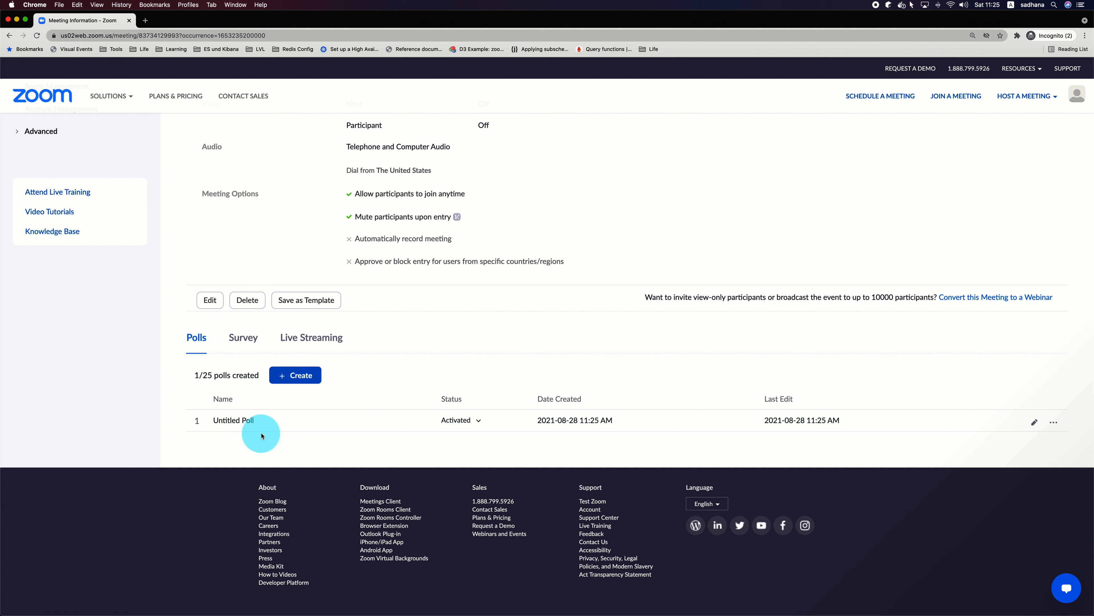
- Reopen the saved untitled poll for editing, rename it "Attendee's Poll" and save it
mouse_move(238, 425)
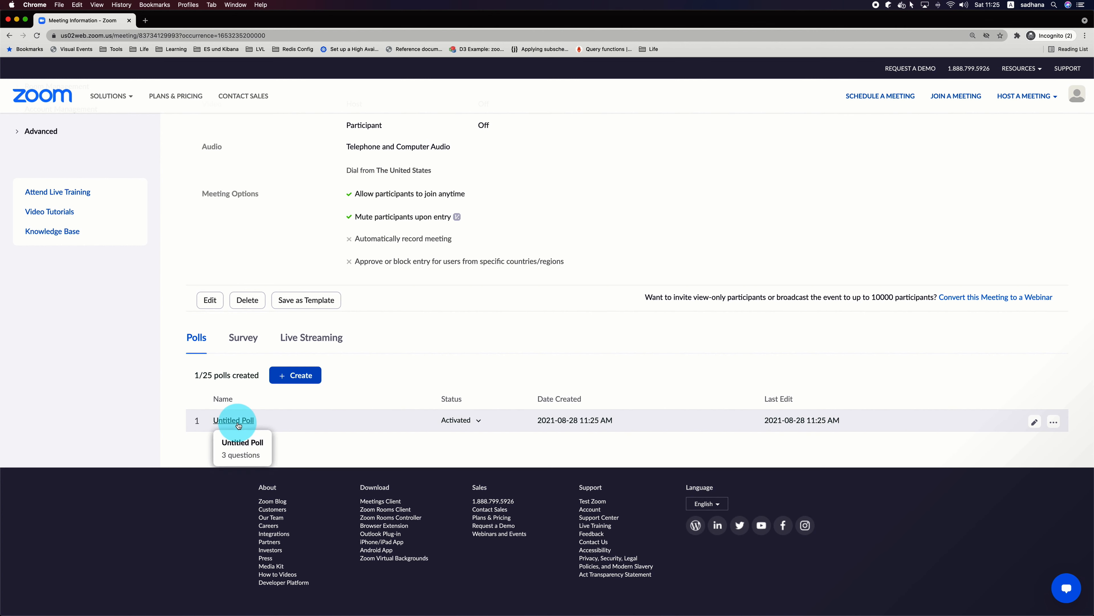
left_click(1035, 422)
left_click(405, 168)
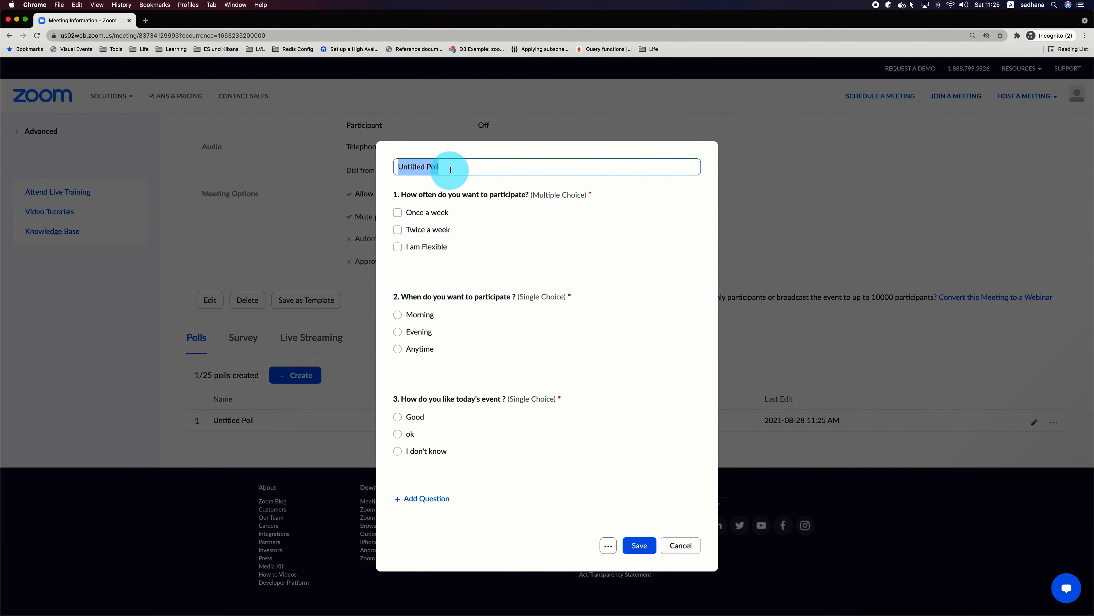
type("Attendee's")
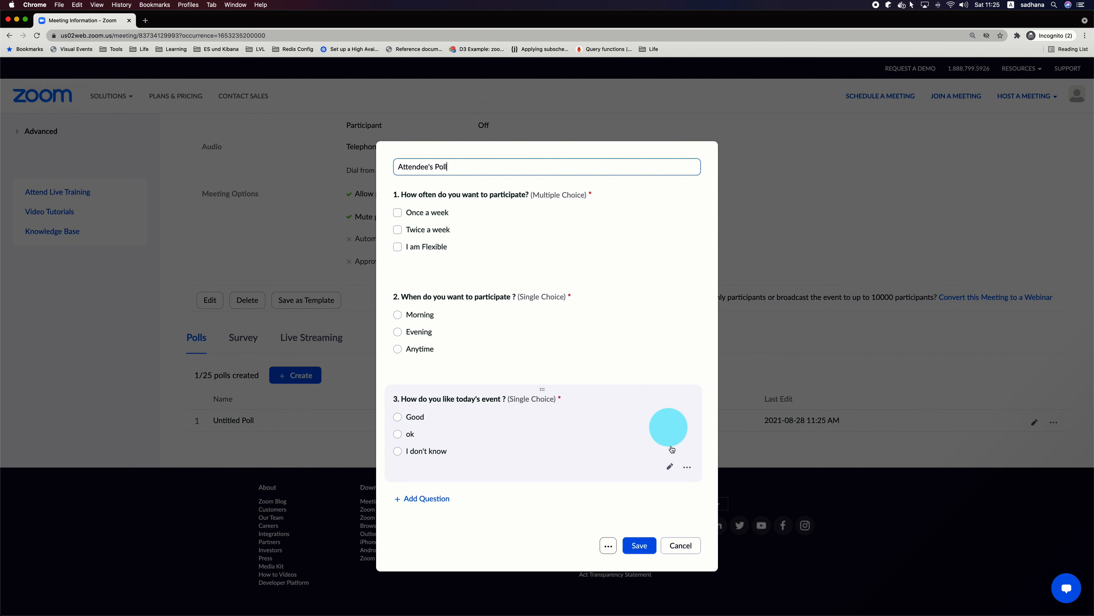
left_click(613, 550)
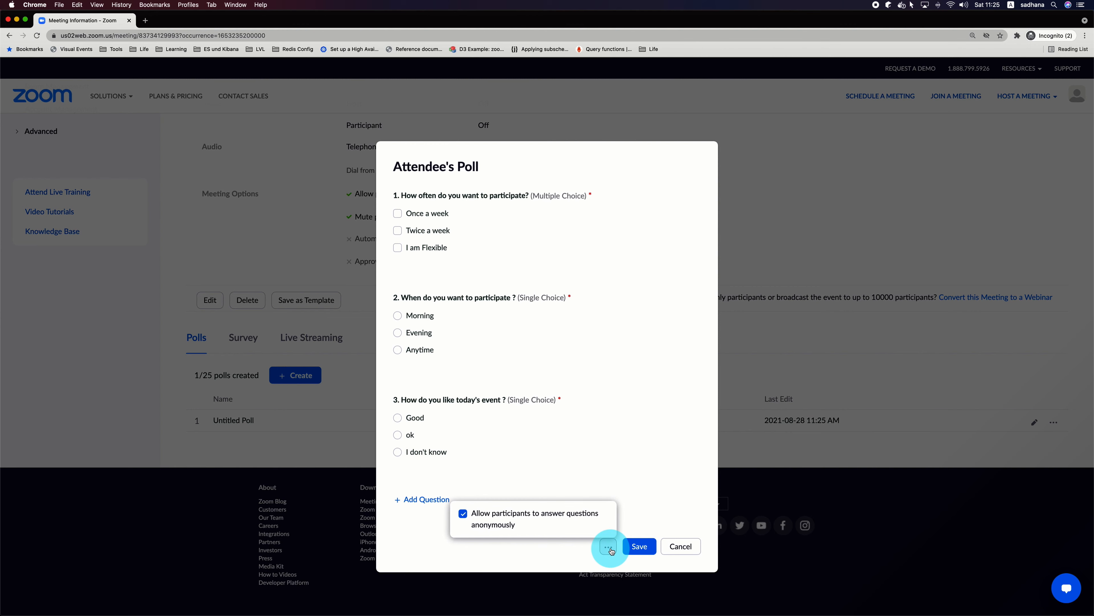
left_click(639, 546)
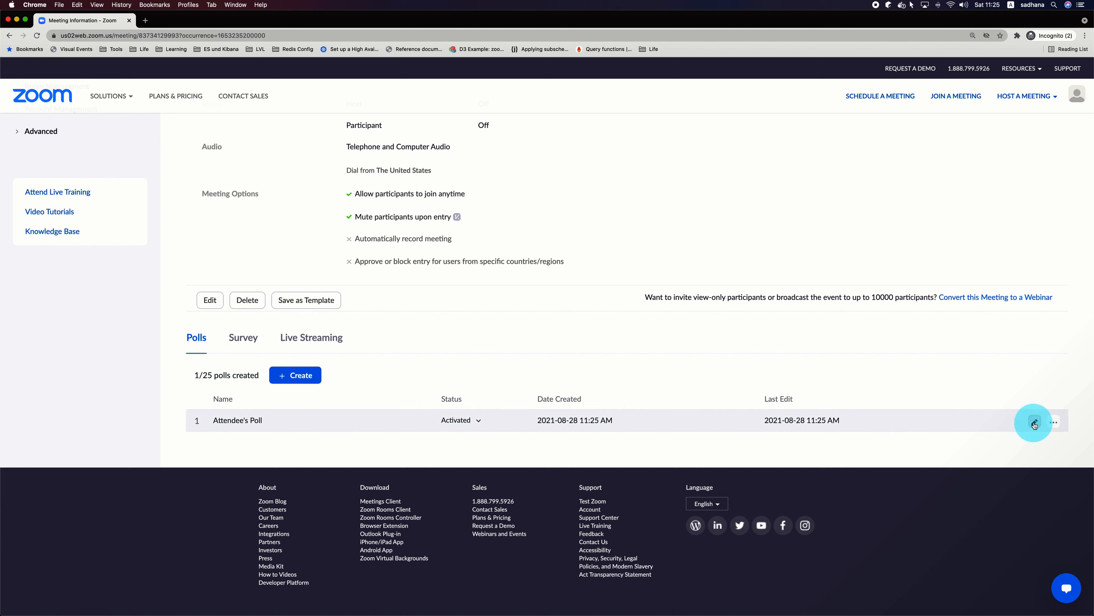
- Duplicate "Attendee's Poll" in the meeting's poll list
left_click(1054, 423)
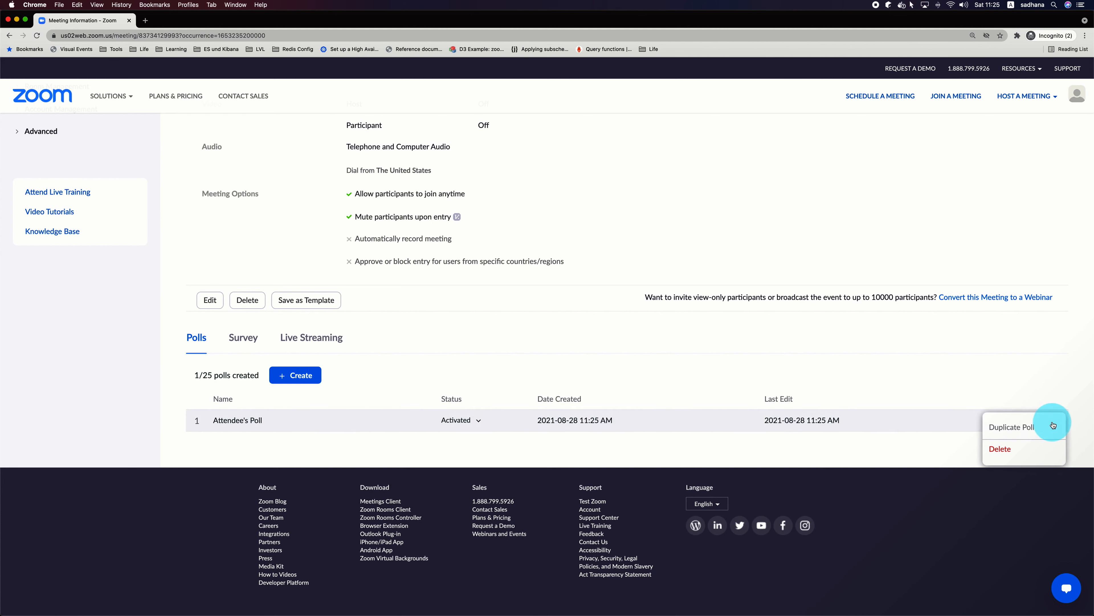
left_click(1053, 426)
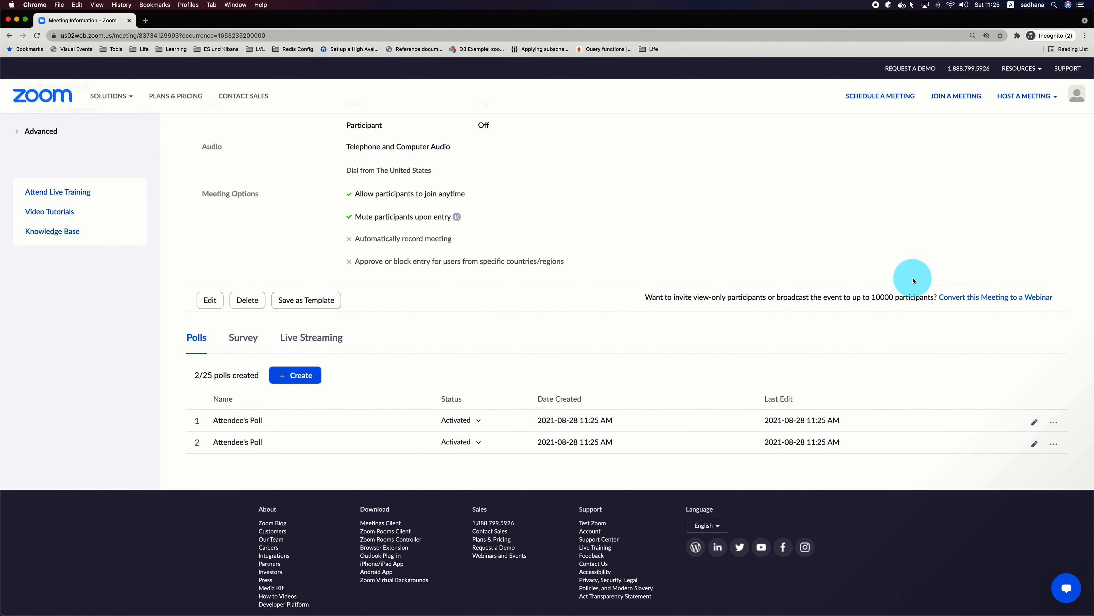
- Return to the upcoming meetings and open the May 22, 2022 occurrence of "Polling Sample" on page 3 of the list
scroll(914, 281, "up", 5)
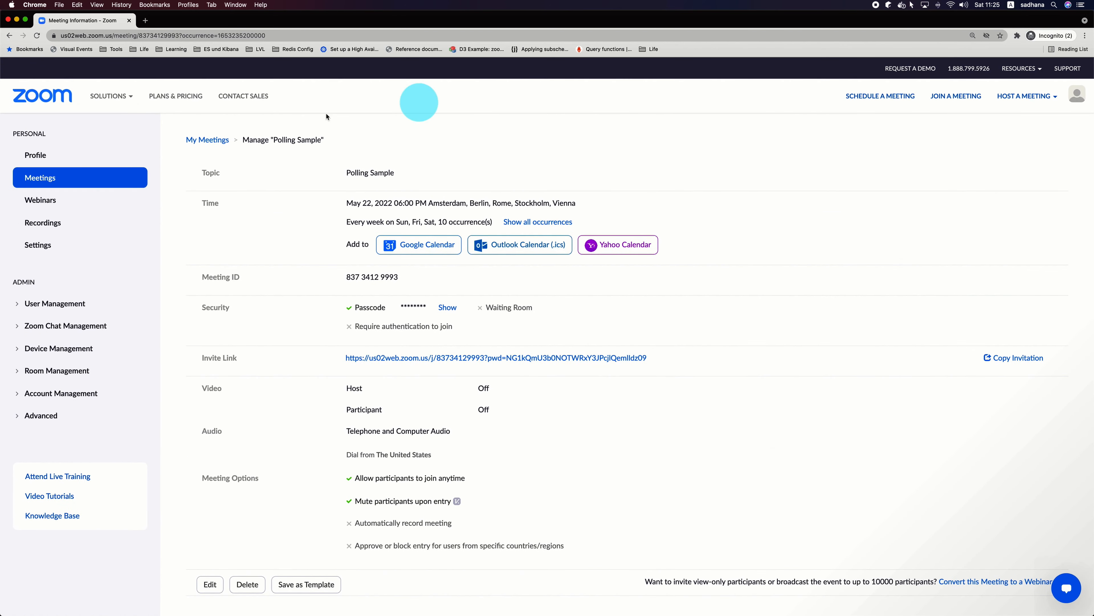
left_click(48, 177)
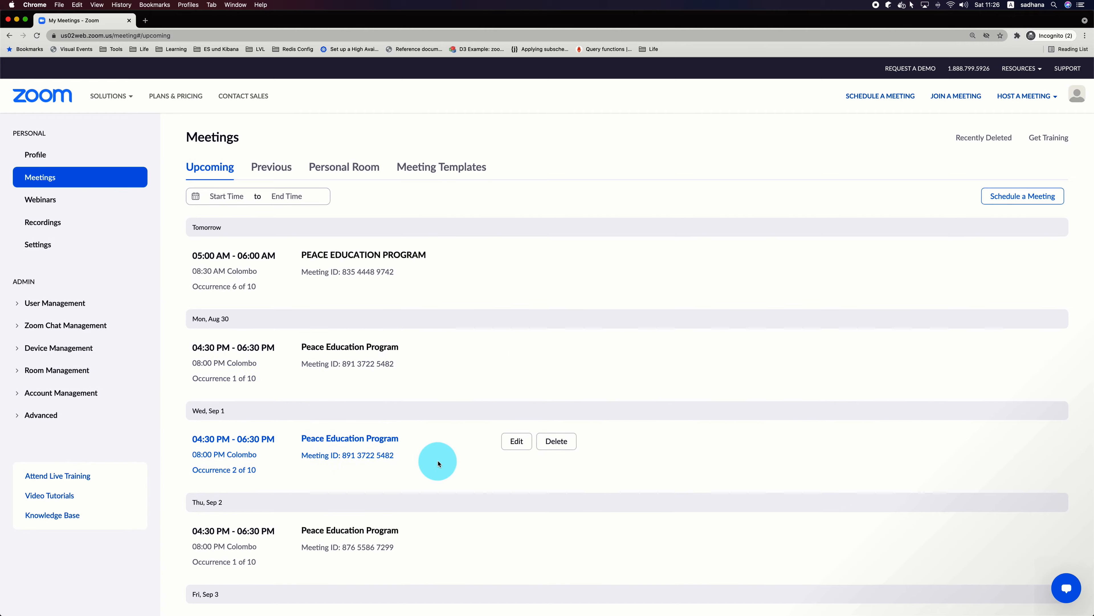
scroll(437, 460, "down", 15)
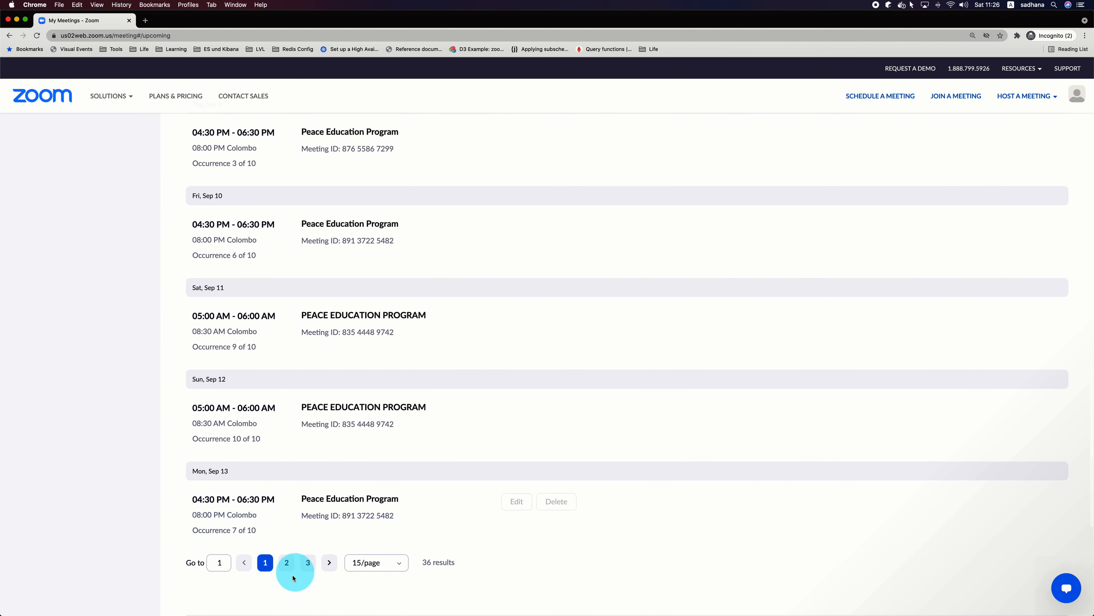
left_click(303, 570)
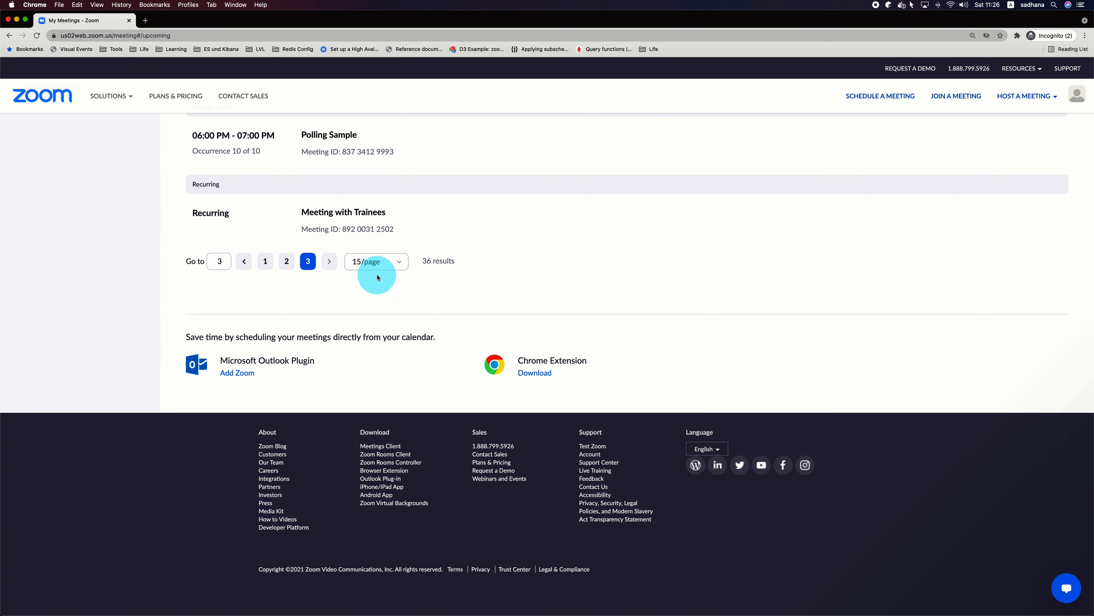
scroll(463, 183, "up", 2)
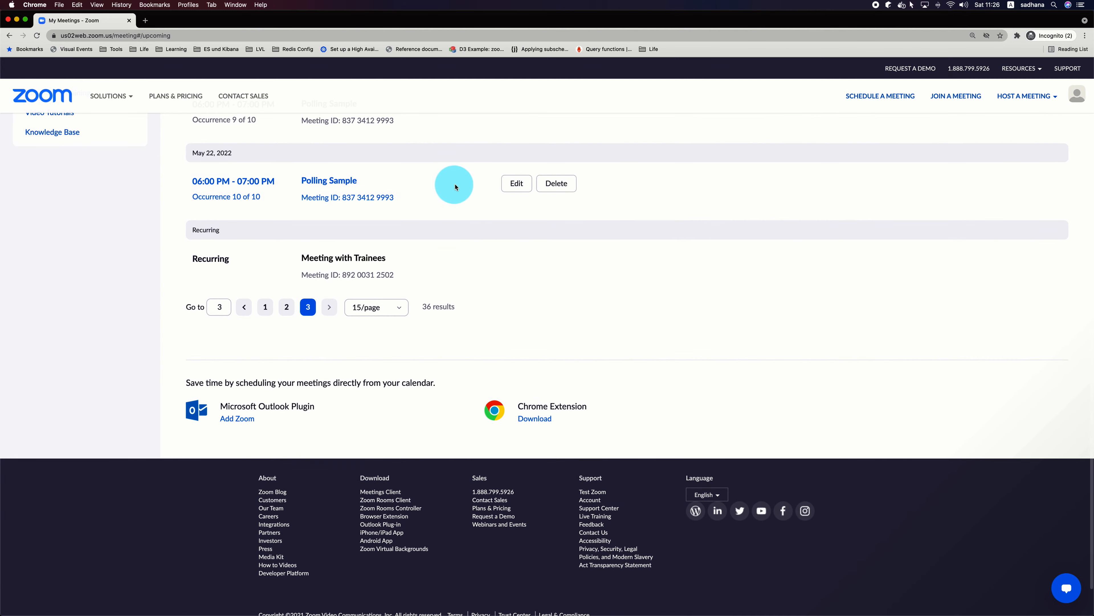
scroll(362, 180, "up", 3)
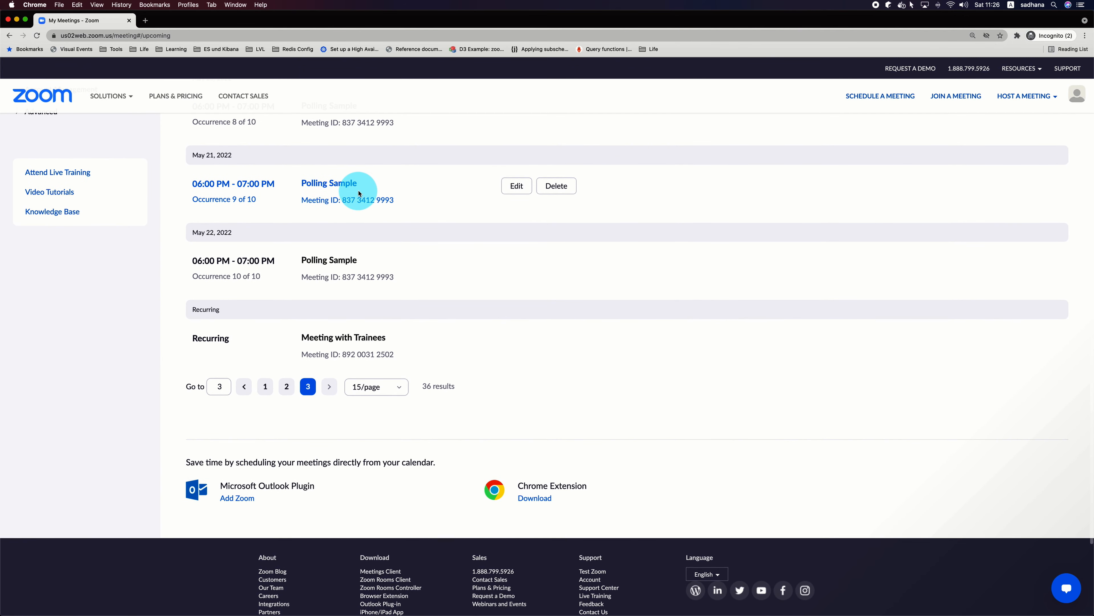
scroll(359, 194, "up", 4)
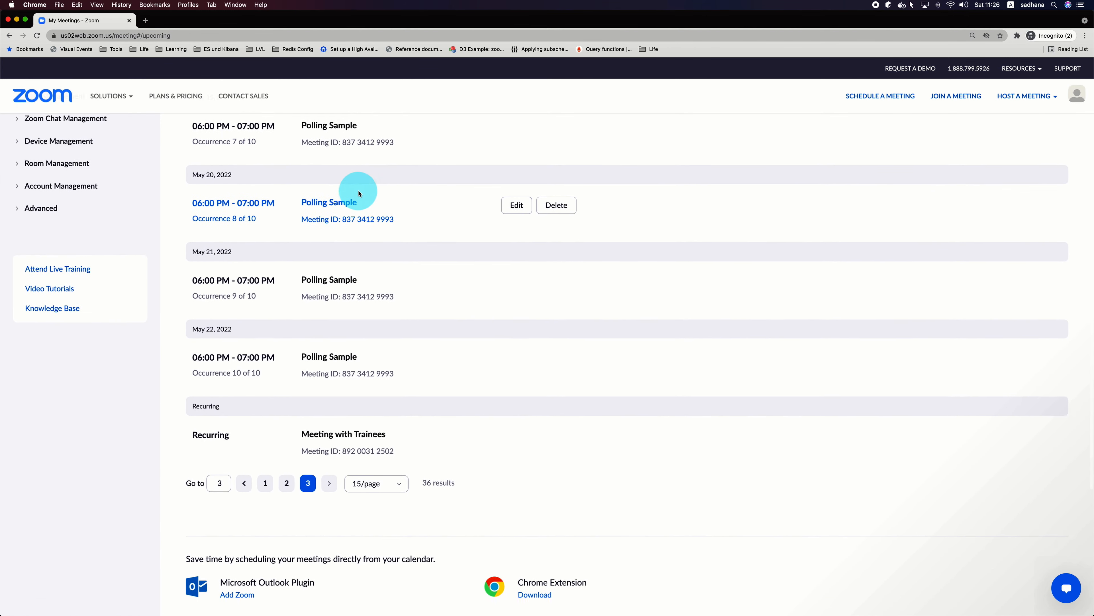
scroll(360, 194, "down", 3)
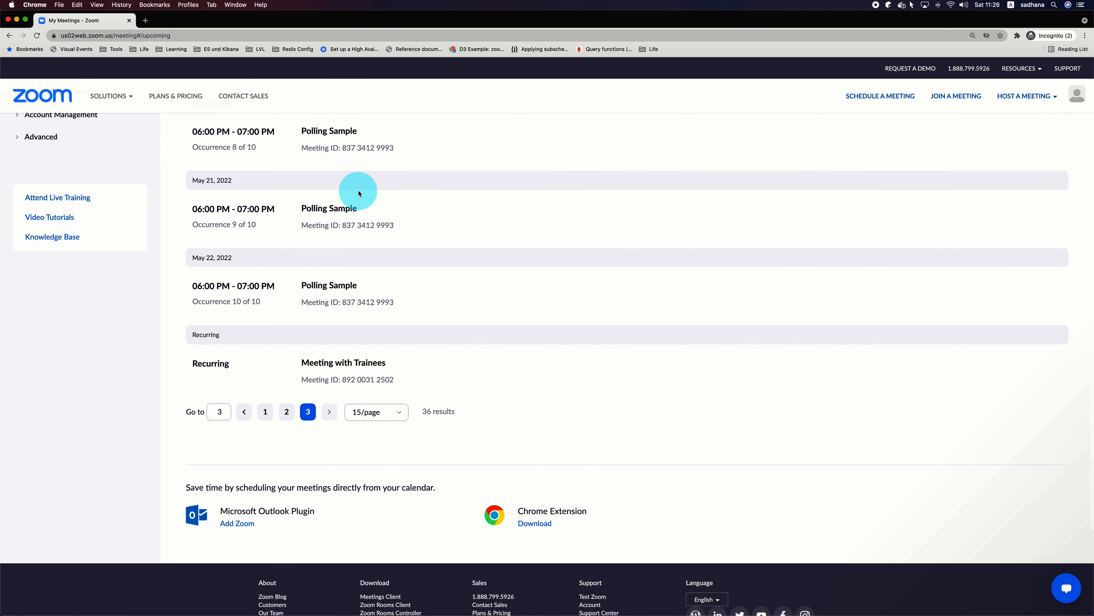
left_click(326, 287)
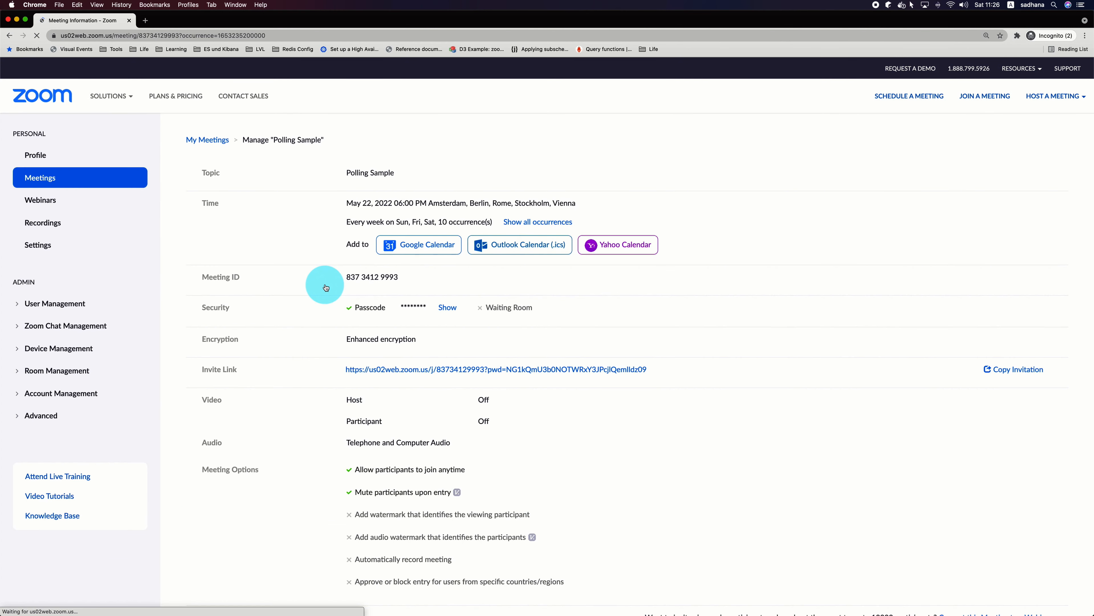
- Start the "Polling Sample" meeting from its invite link and let it open in the Zoom desktop app
left_click(562, 357)
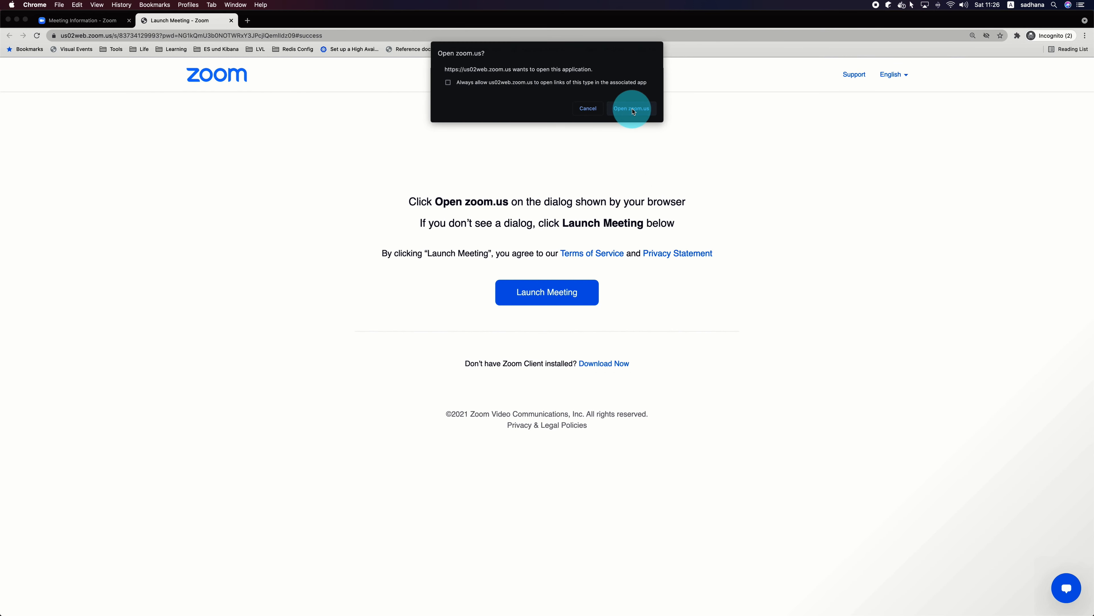
left_click(632, 108)
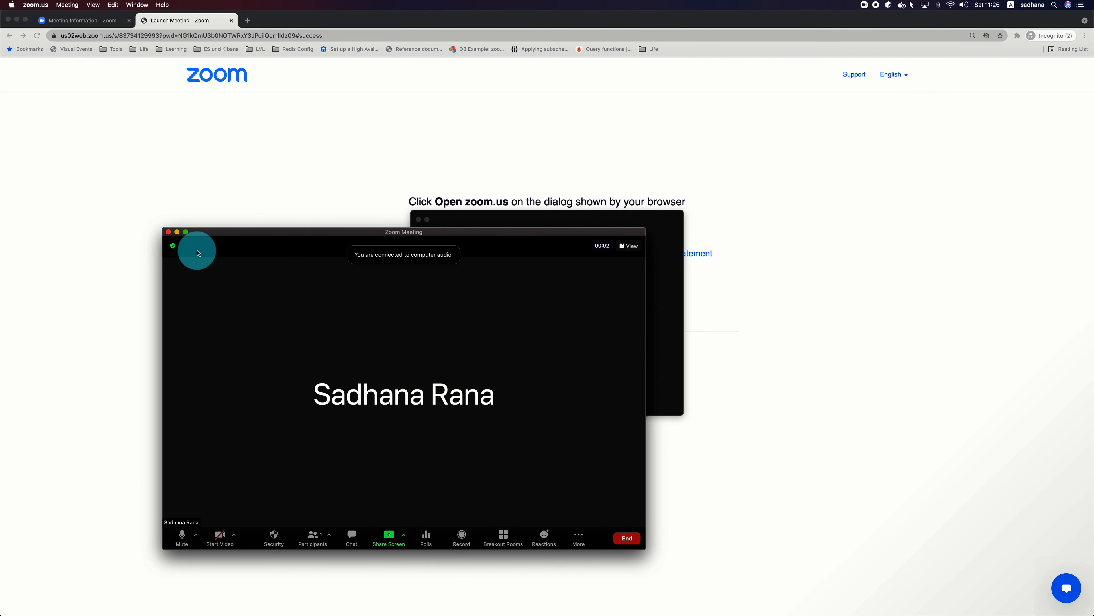
- Switch the meeting window to full screen and mute the microphone
left_click_drag(186, 236, 185, 235)
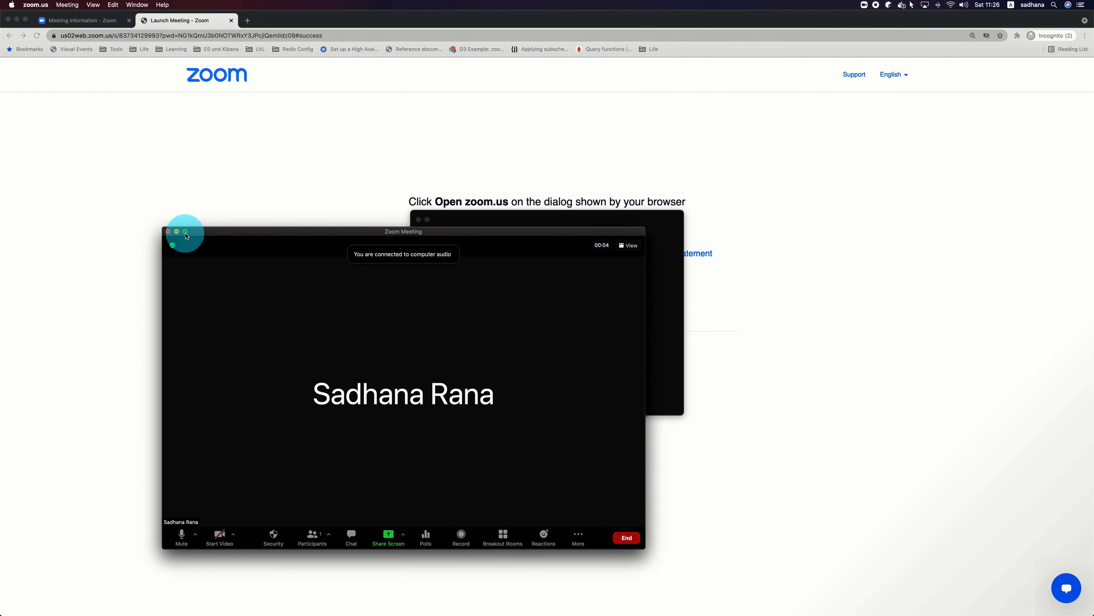
left_click(185, 232)
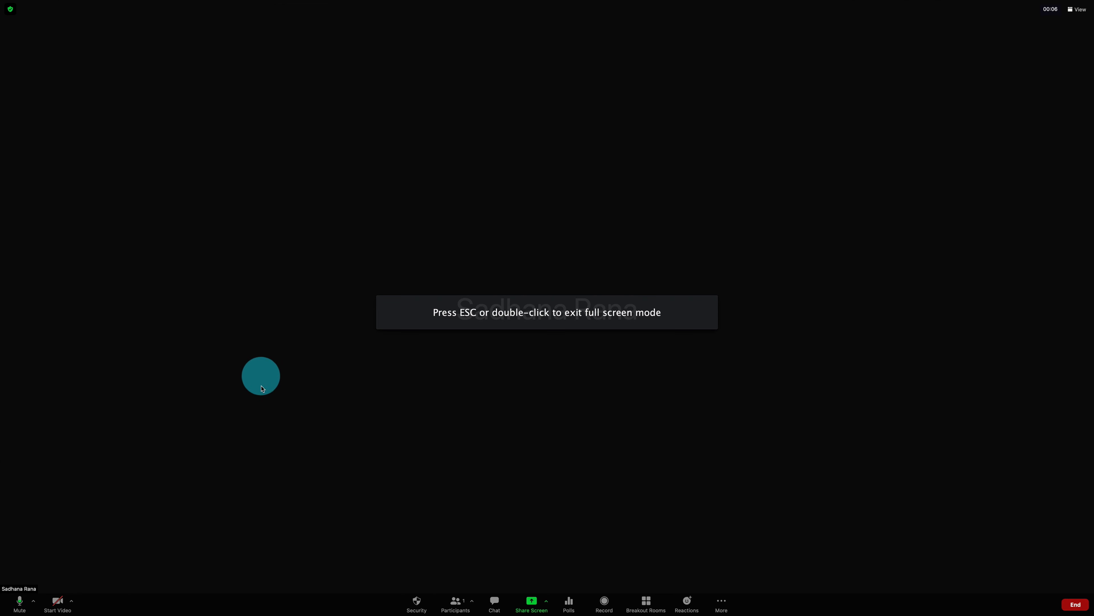
left_click(20, 604)
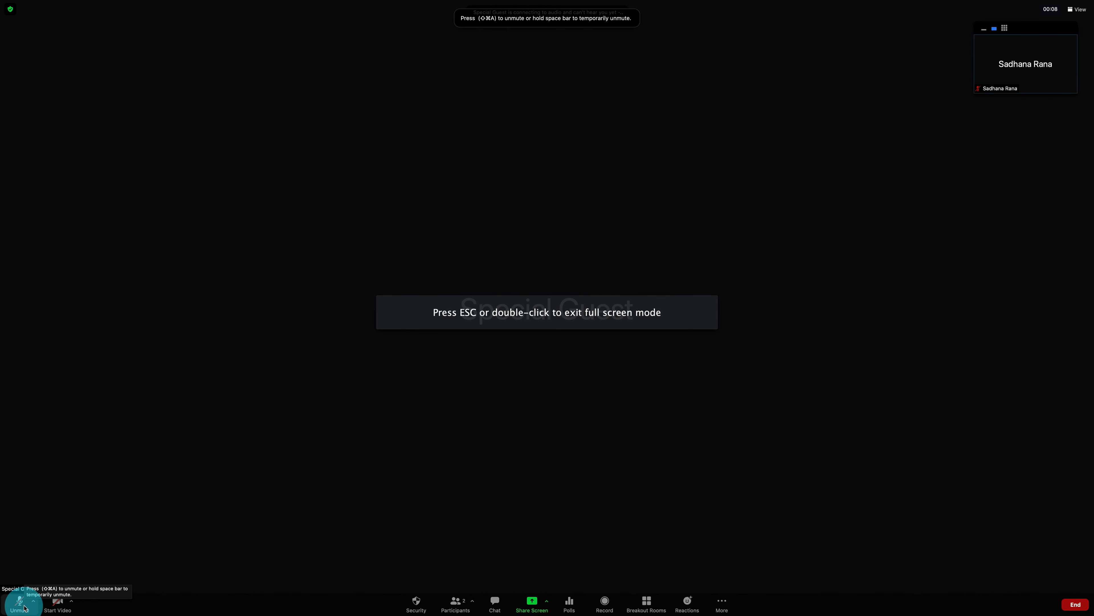